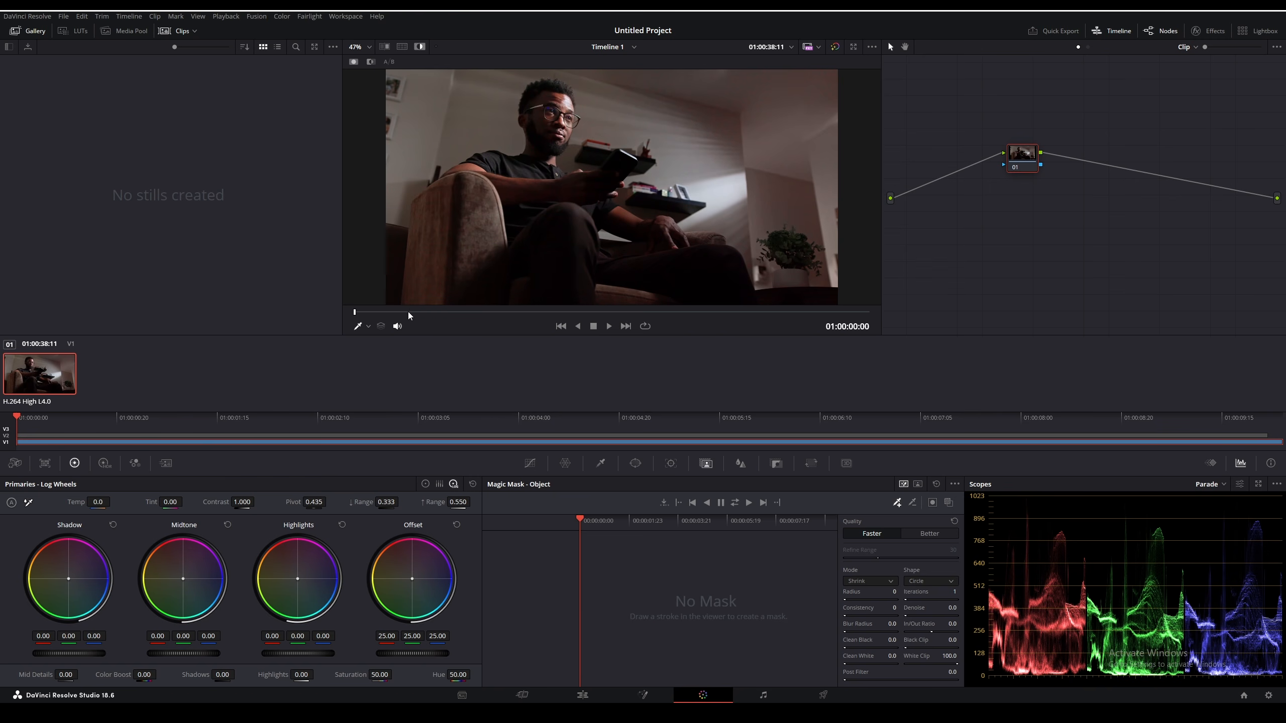
Scrub through the clip and toggle the MANJE title track off and back on to compare.
left_click_drag(408, 312, 618, 309)
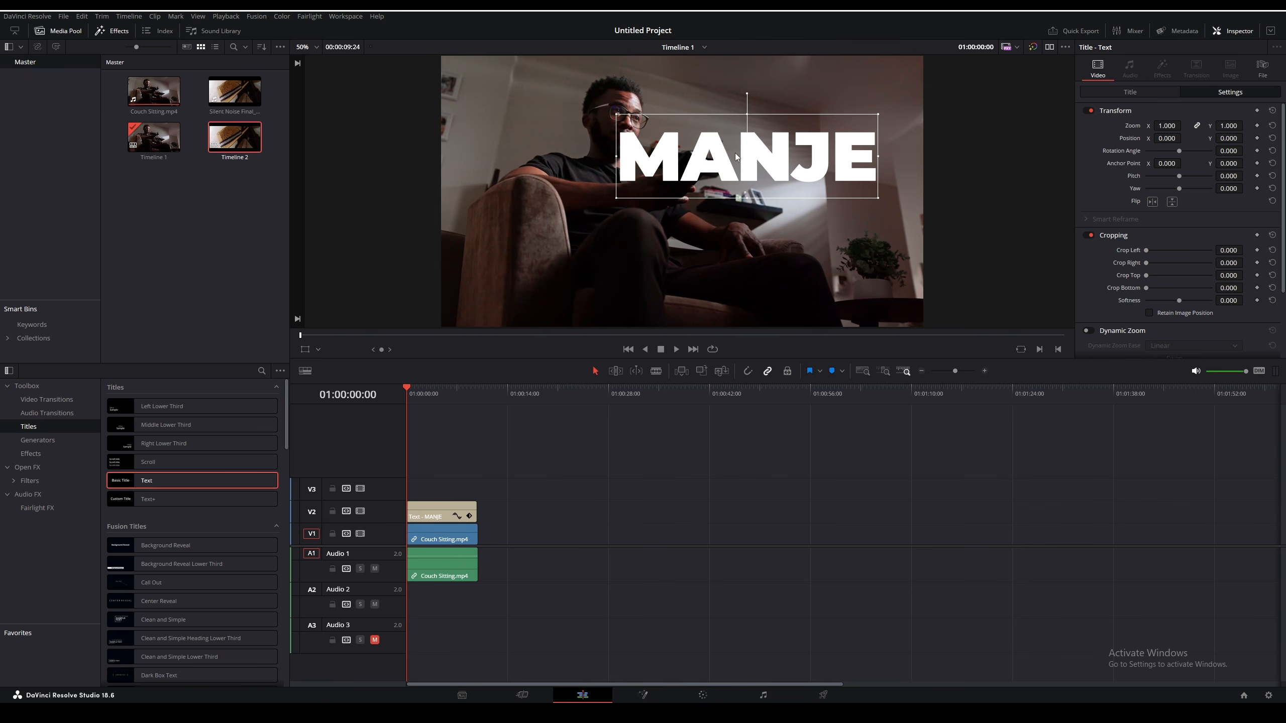
left_click(360, 511)
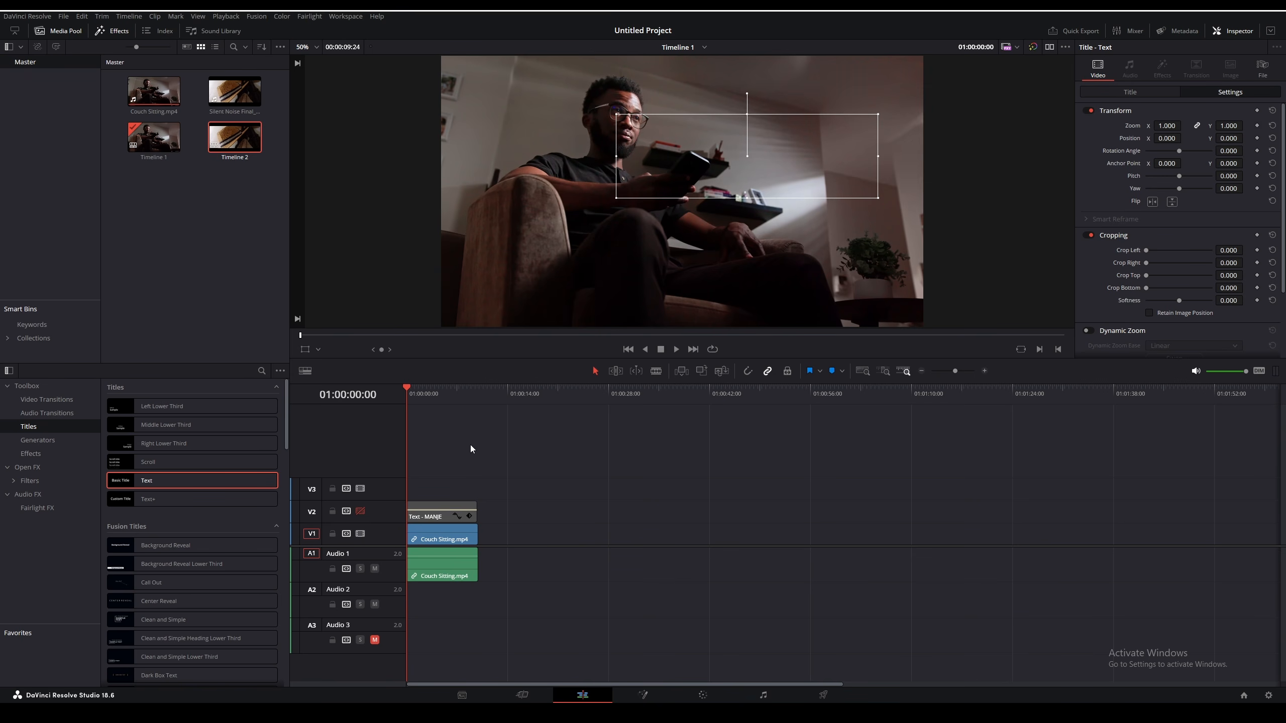
left_click(360, 511)
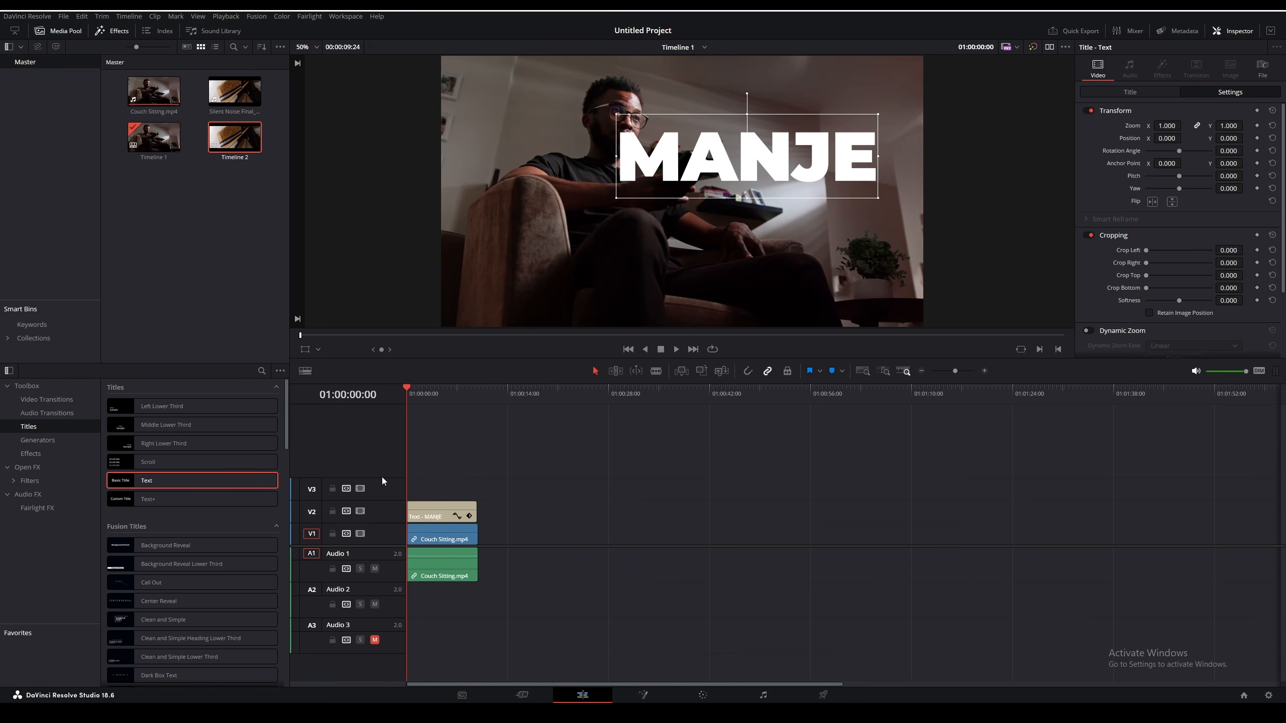
Duplicate the Couch Sitting.mp4 clip from V1 onto track V3, above the MANJE title.
left_click(429, 538)
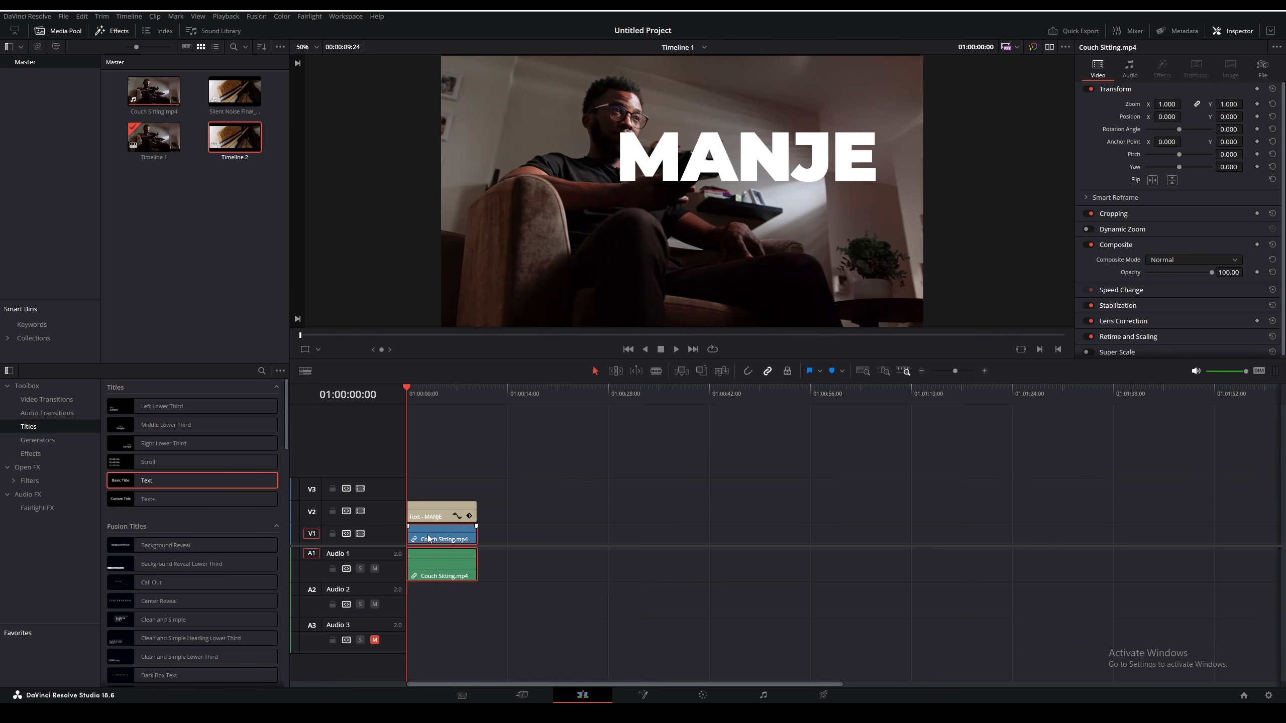
left_click_drag(434, 534, 431, 486, "alt")
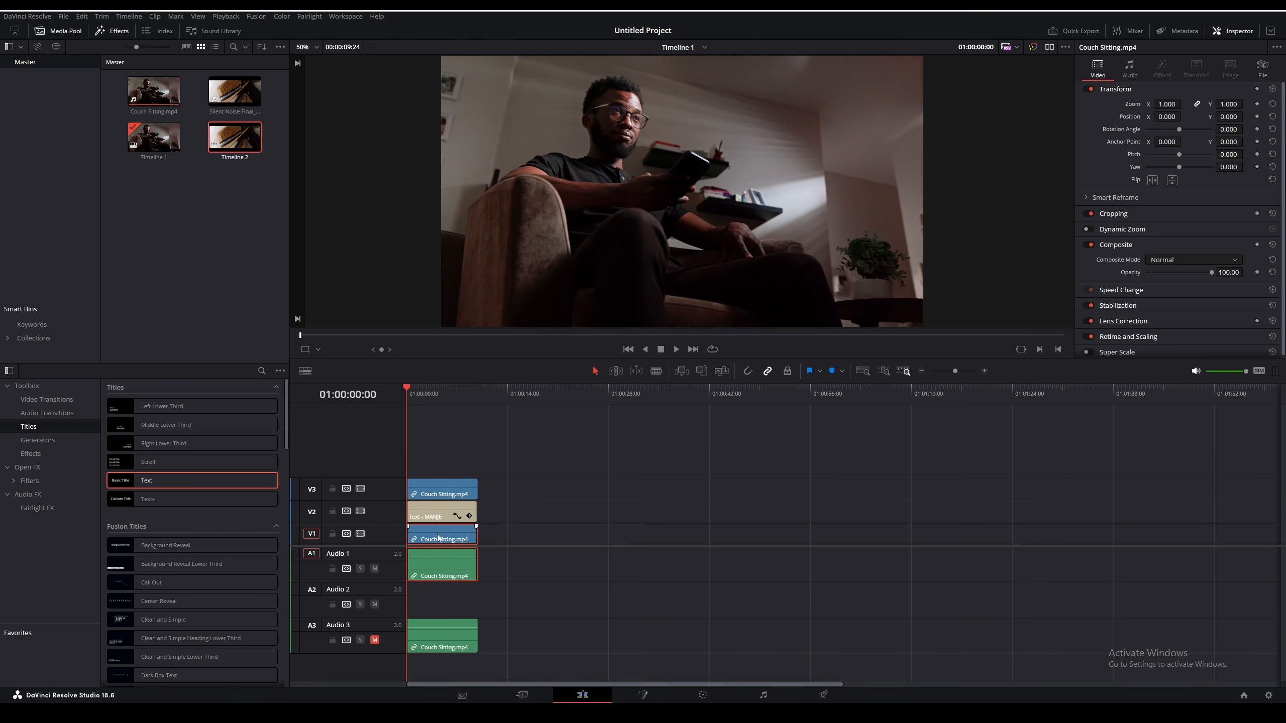
Open the V3 copy of the clip for color grading and label its node Magic Mask.
left_click(431, 489)
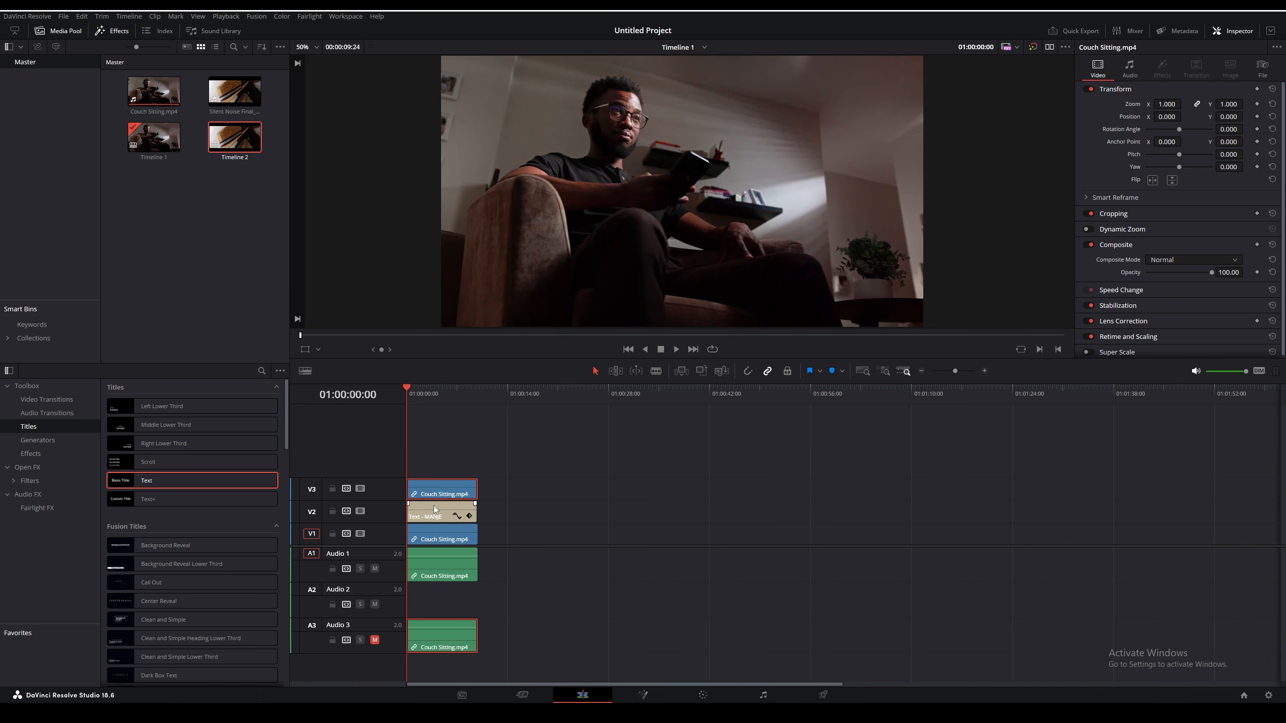
left_click(703, 696)
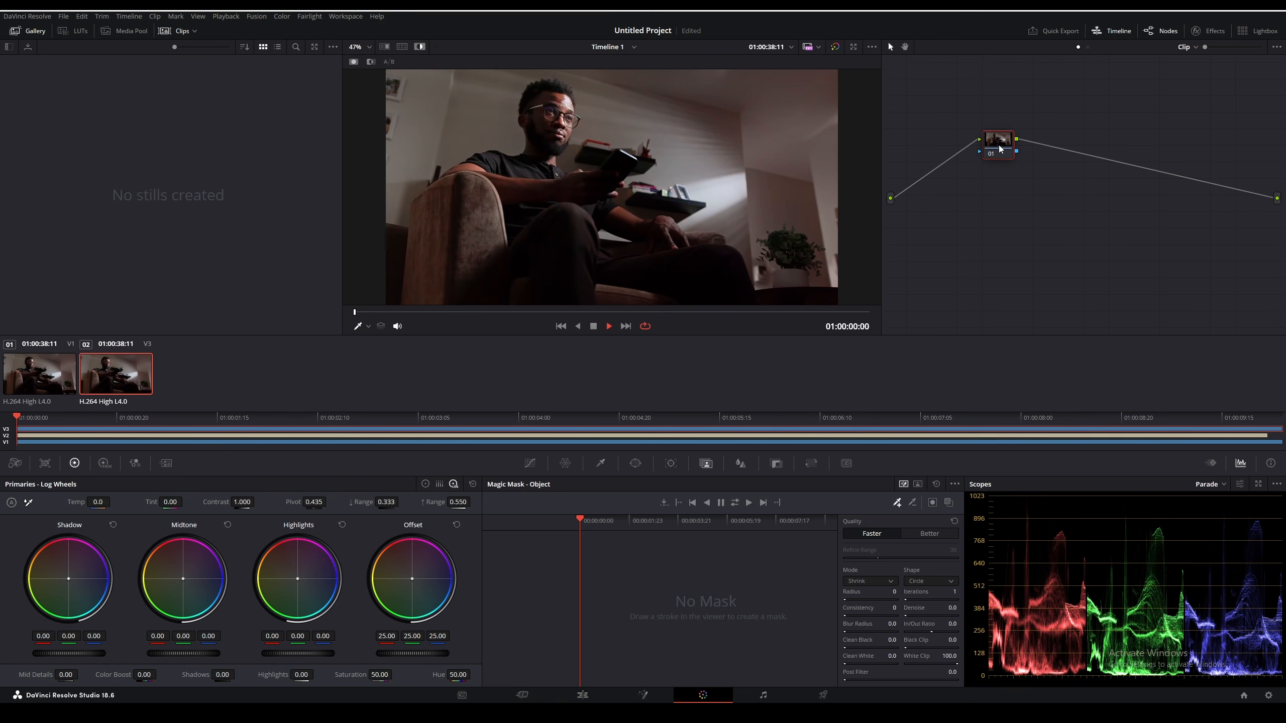
mouse_move(1000, 148)
left_mouse_down()
mouse_move(1012, 150)
mouse_move(993, 147)
mouse_move(995, 164)
left_mouse_up()
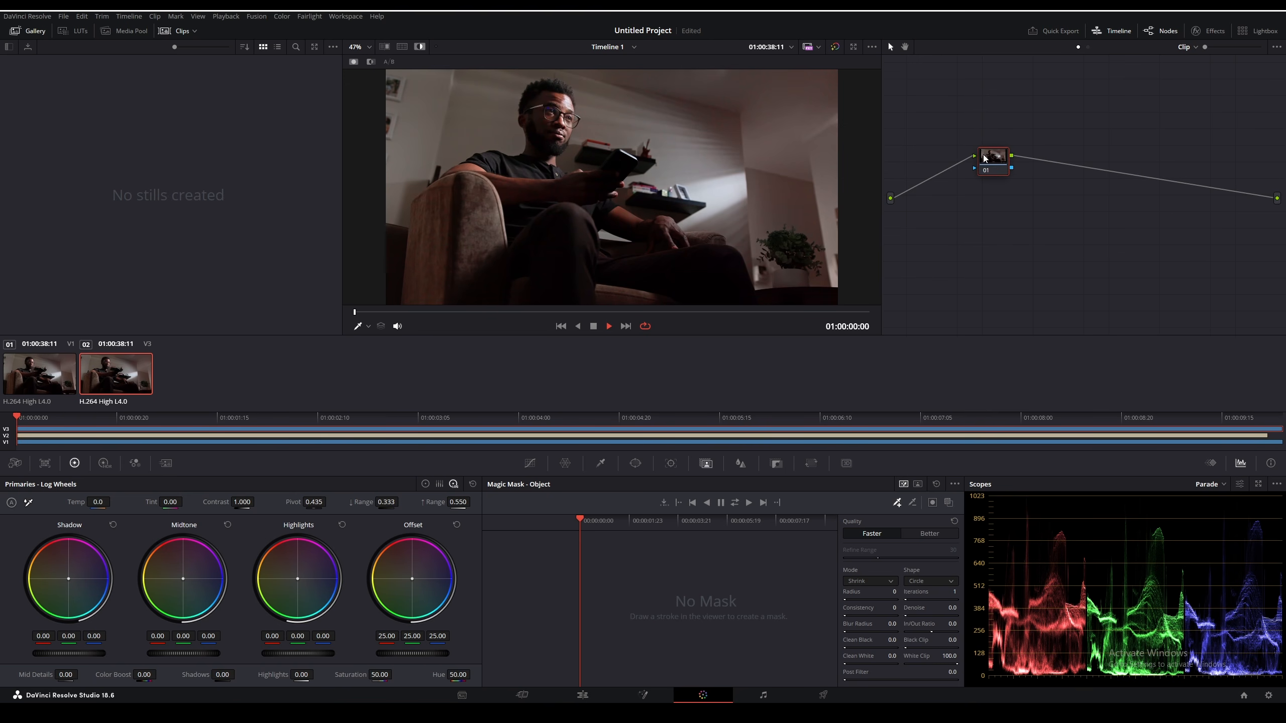
right_click(984, 160)
left_click(1013, 170)
key("Return")
Draw an object mask stroke over the man and his armchair, and replace the highlight view with the mask overlay.
scroll(530, 121, "up", 2)
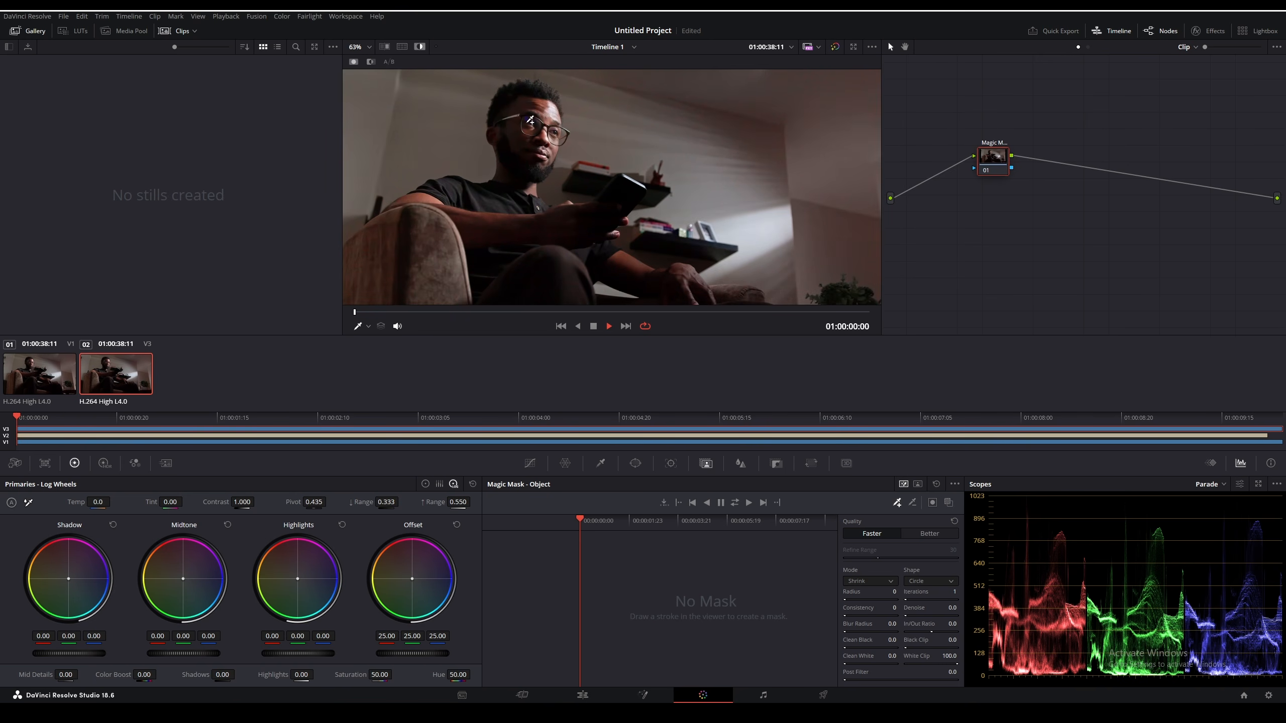
mouse_move(561, 122)
left_mouse_down()
mouse_move(524, 94)
mouse_move(512, 177)
mouse_move(404, 214)
mouse_move(392, 249)
mouse_move(501, 242)
mouse_move(524, 263)
mouse_move(608, 253)
mouse_move(722, 295)
mouse_move(597, 239)
mouse_move(625, 191)
mouse_move(543, 206)
mouse_move(534, 175)
mouse_move(559, 123)
left_mouse_up()
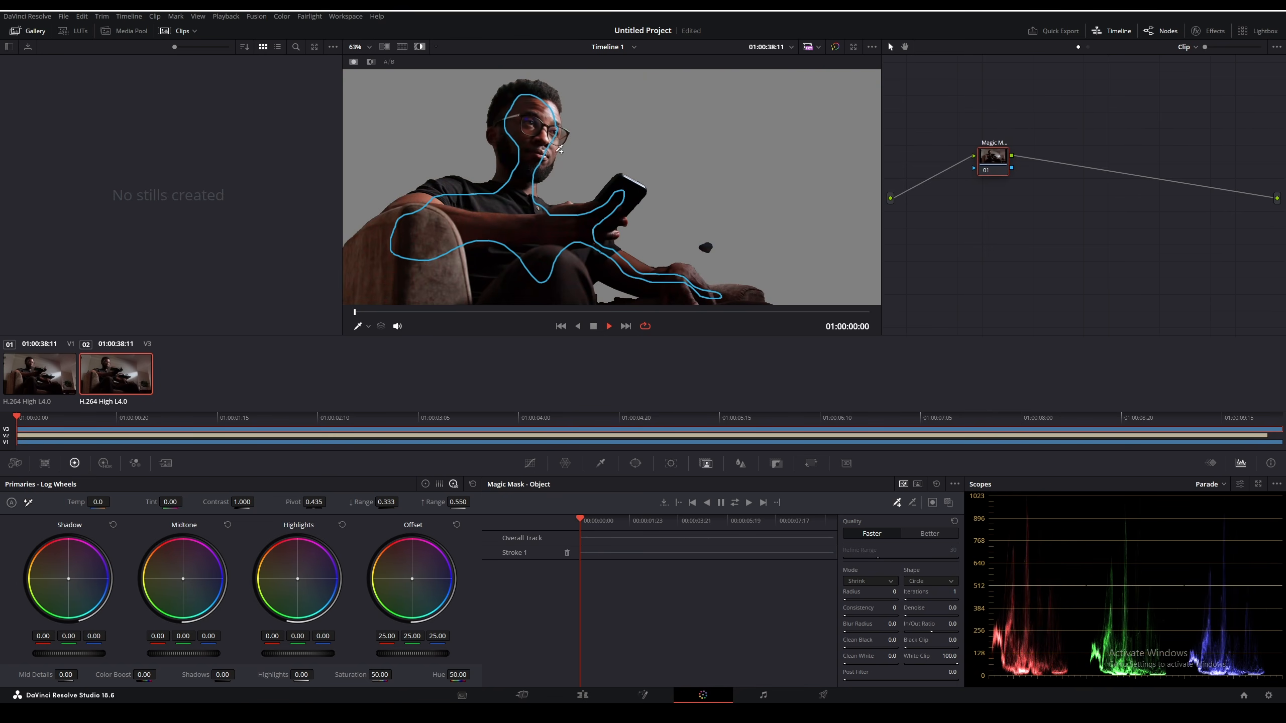
scroll(540, 112, "up", 1)
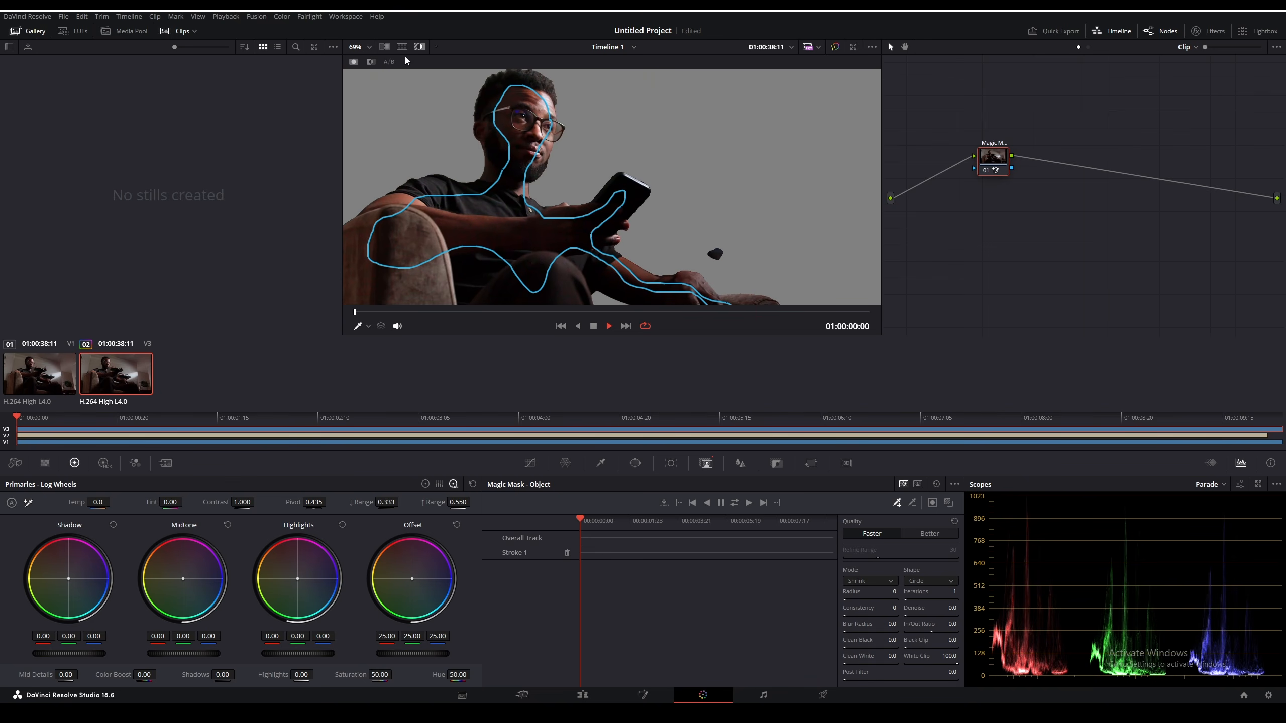
left_click(420, 47)
left_click(420, 47)
left_click(422, 48)
left_click(948, 502)
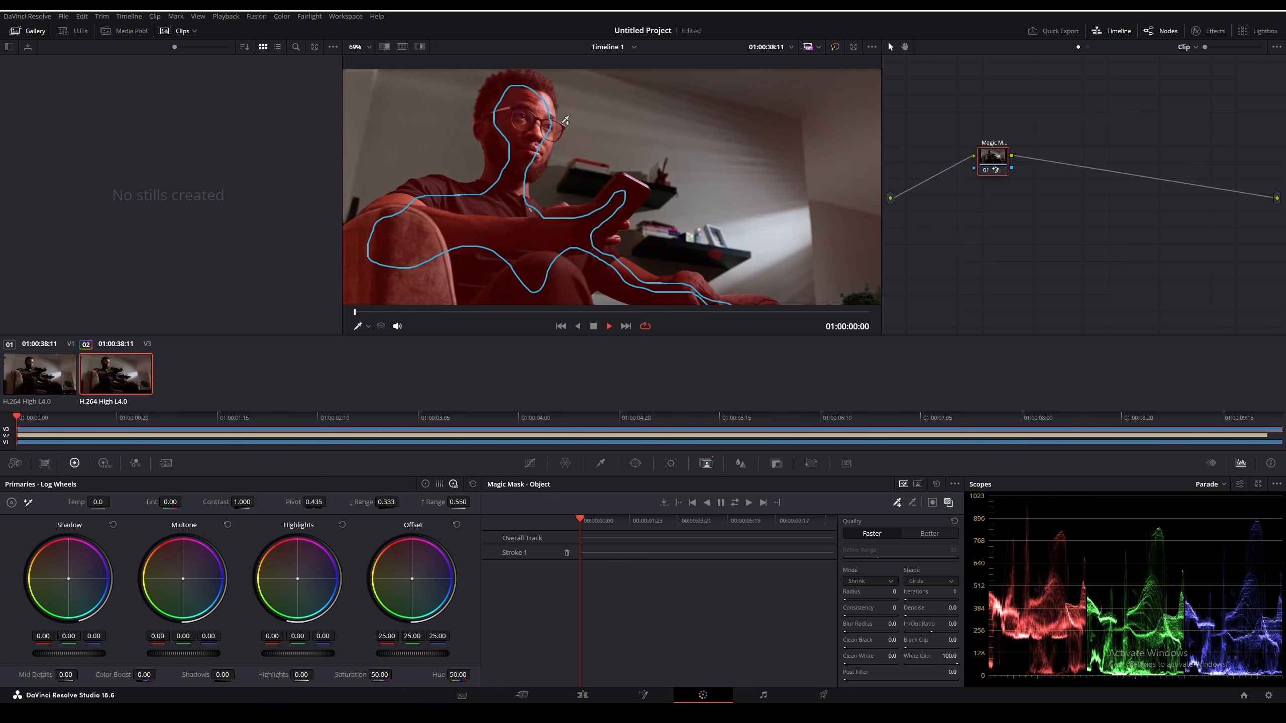
Subtract the stray masked spot on the lower wall shelf with a mask stroke.
scroll(725, 245, "up", 5)
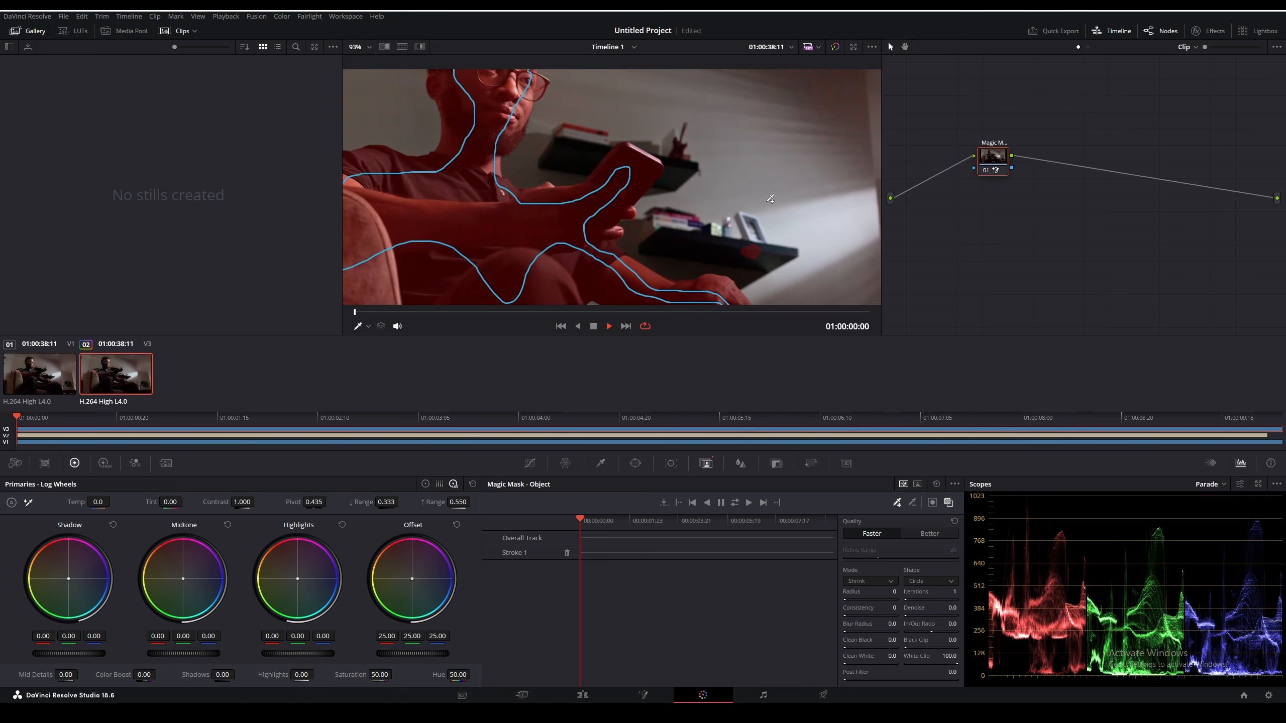
scroll(773, 212, "up", 4)
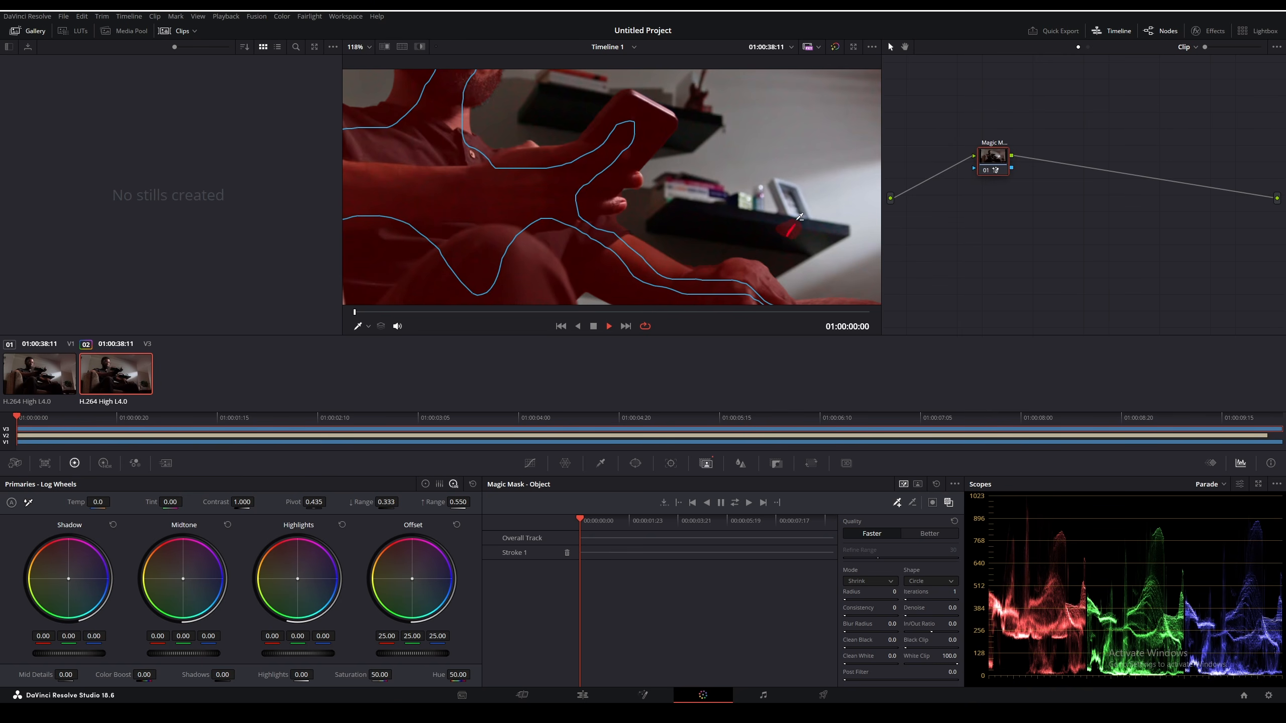
left_click_drag(800, 216, 800, 217)
scroll(700, 228, "down", 4)
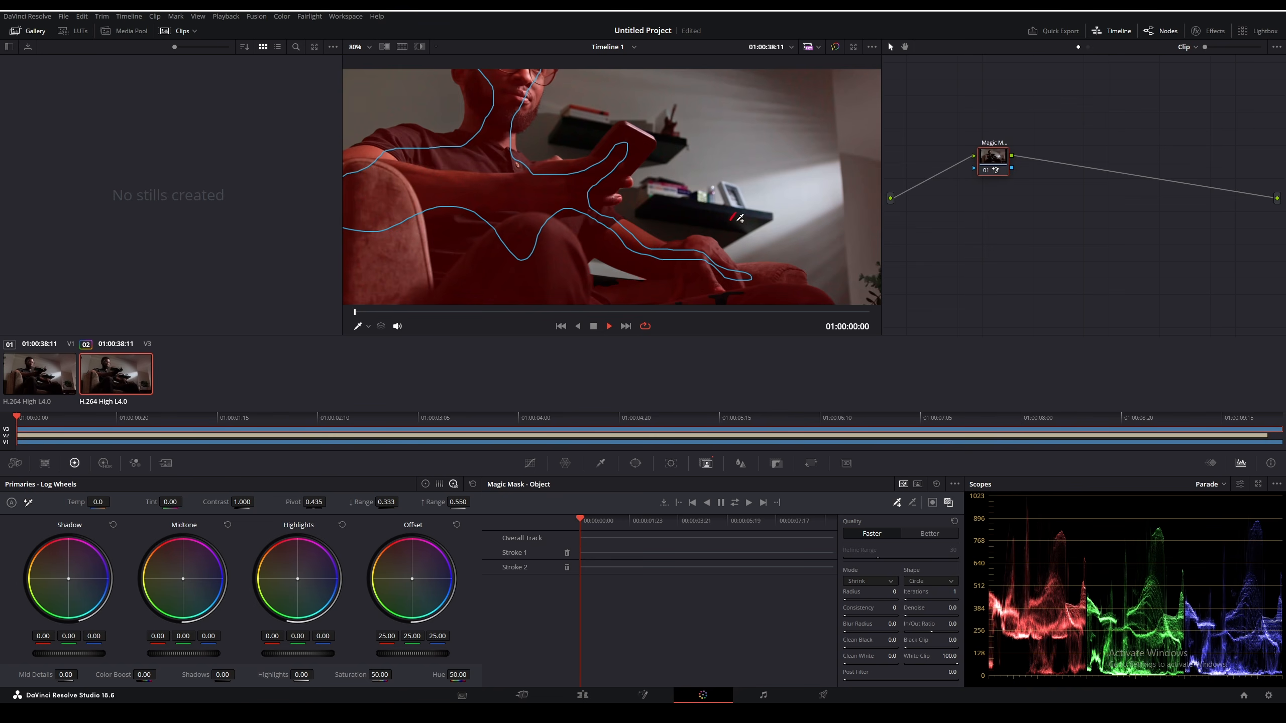
Add strokes over the unmasked gaps around the man's legs and the chair seat, and refine the mask with further strokes.
scroll(498, 148, "up", 5)
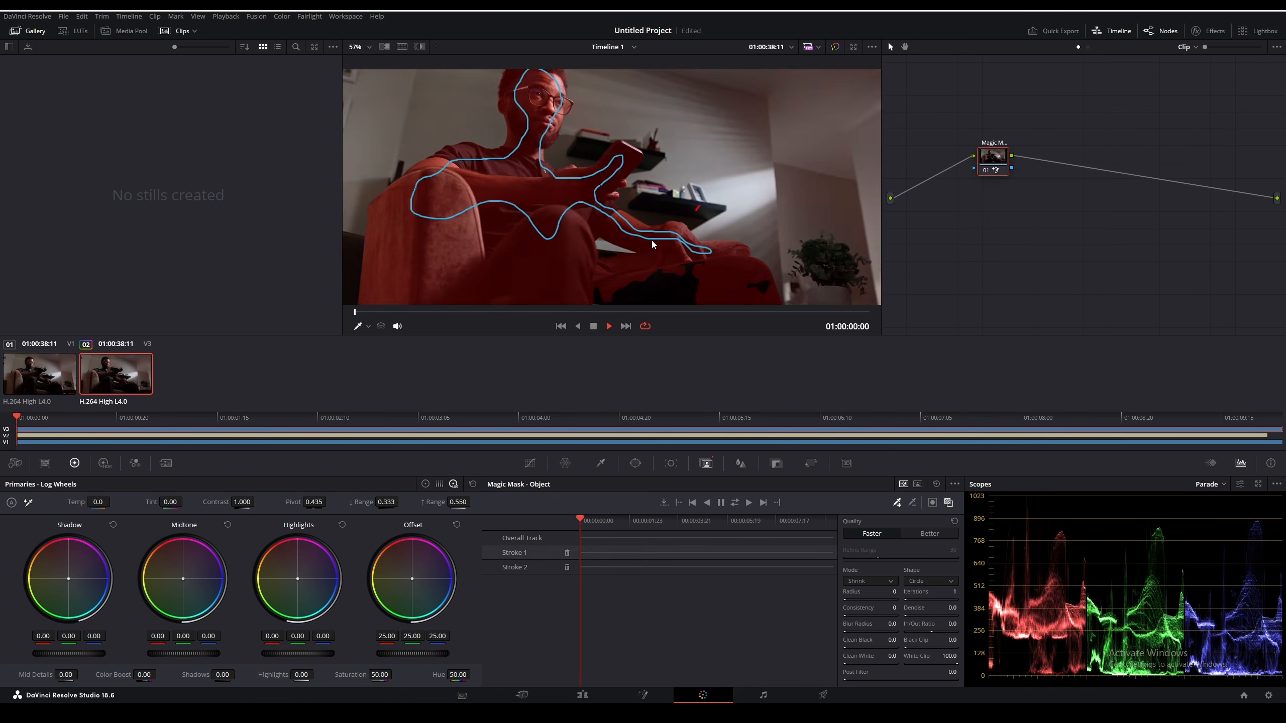
scroll(582, 152, "up", 2)
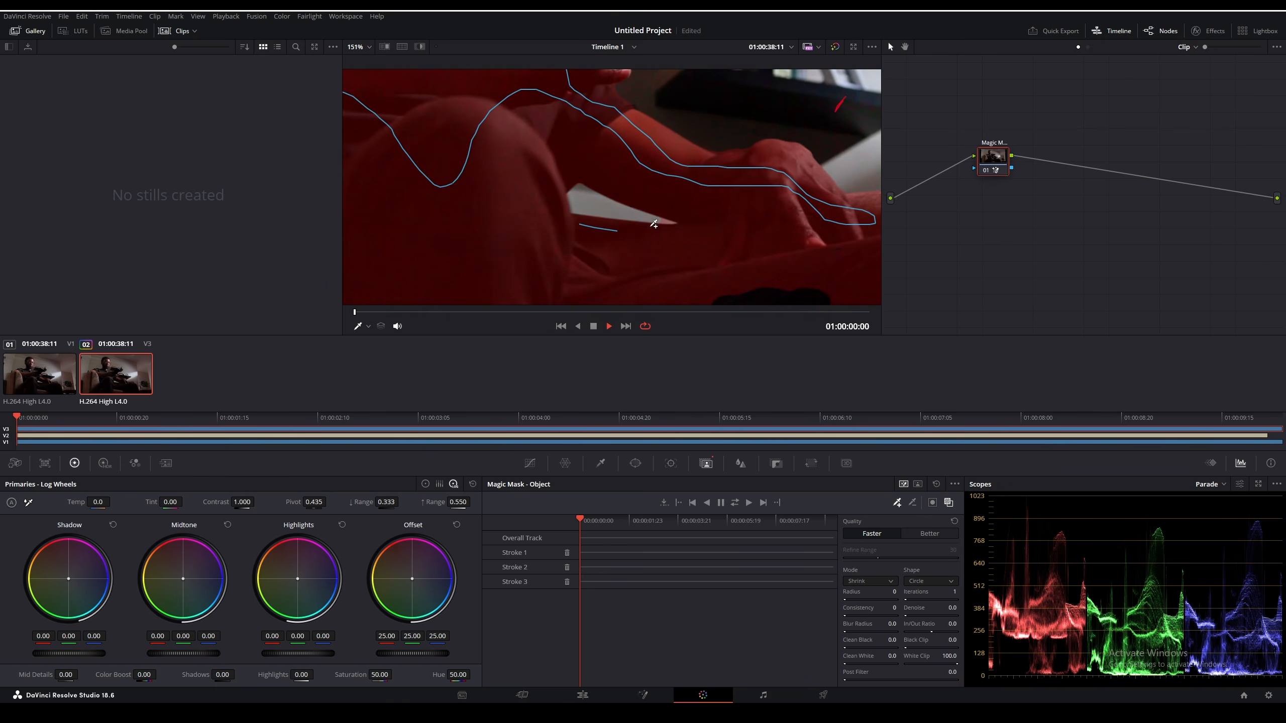
scroll(697, 228, "down", 6)
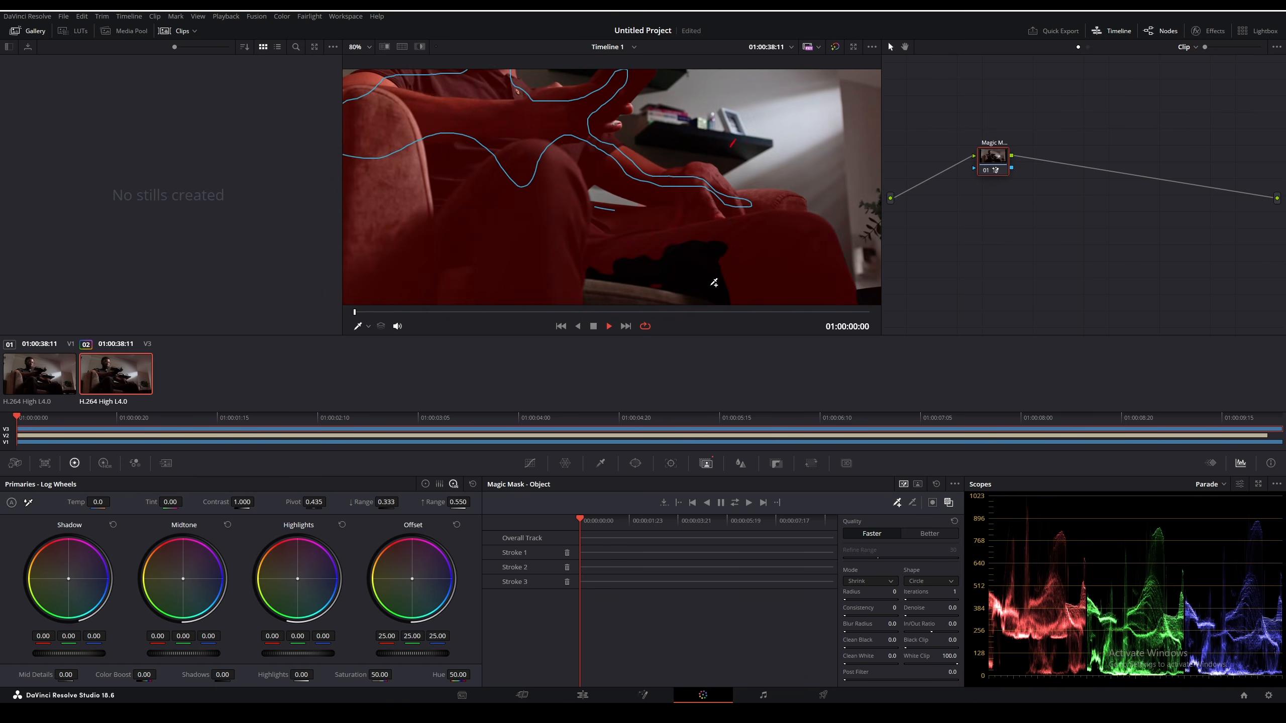
scroll(568, 177, "down", 3)
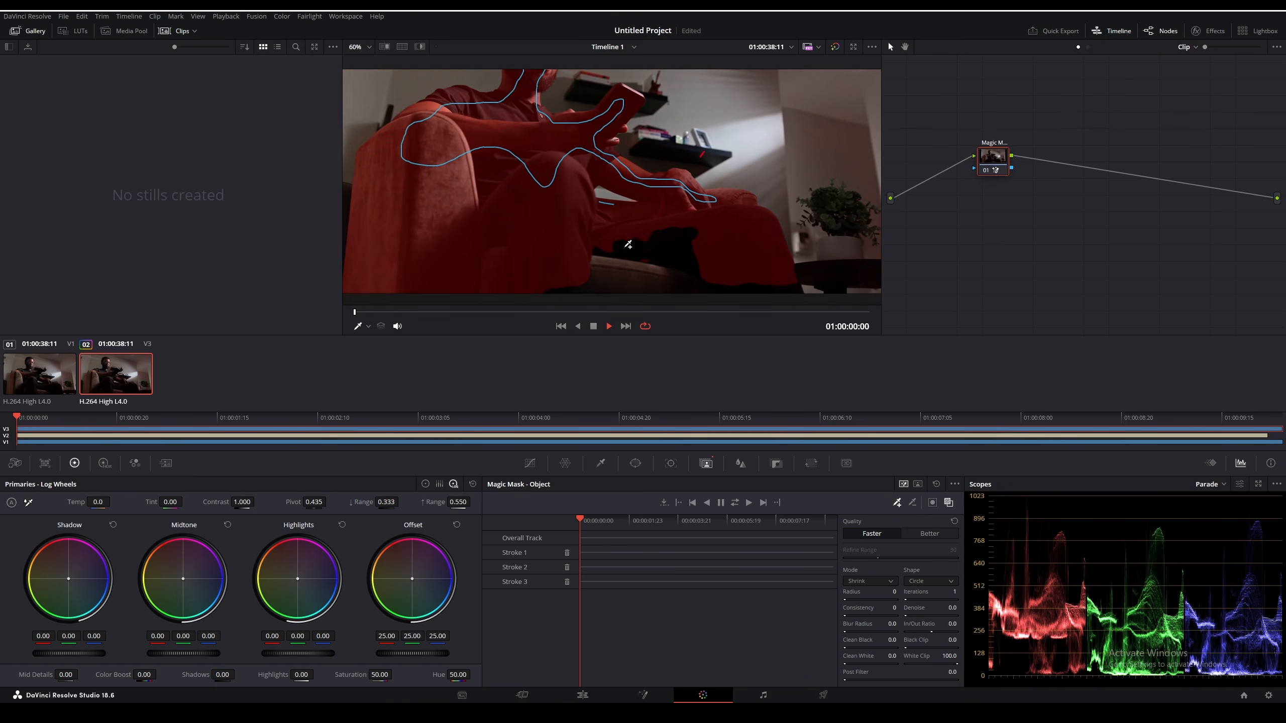
mouse_move(606, 234)
left_mouse_down()
mouse_move(667, 240)
mouse_move(602, 249)
left_mouse_up()
left_click_drag(660, 163, 657, 189)
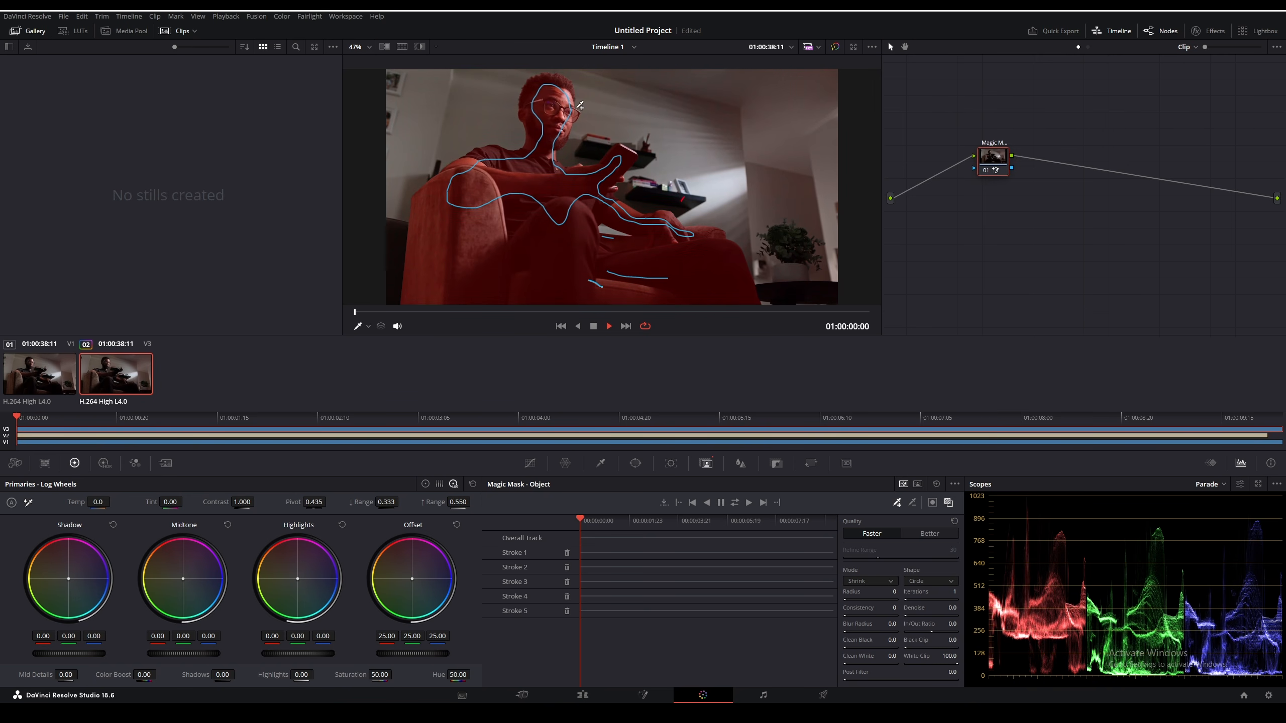
left_click_drag(556, 68, 557, 108)
scroll(565, 143, "up", 5)
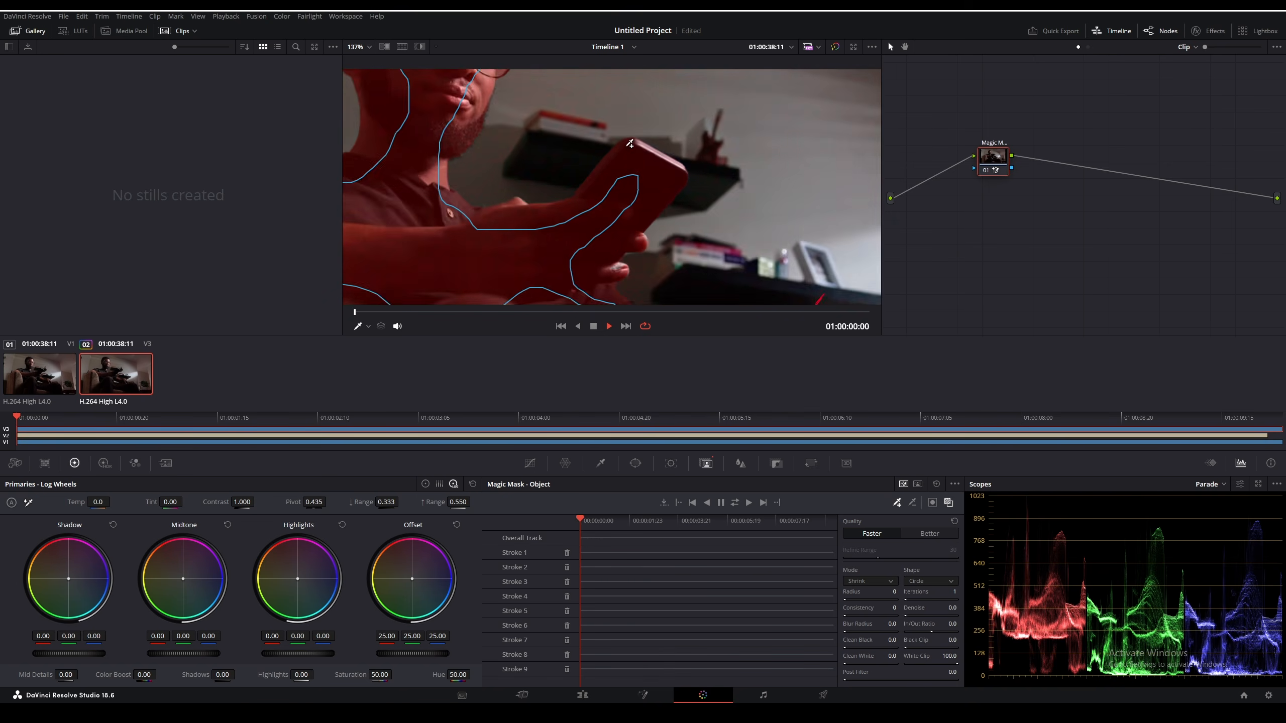
scroll(544, 155, "down", 5)
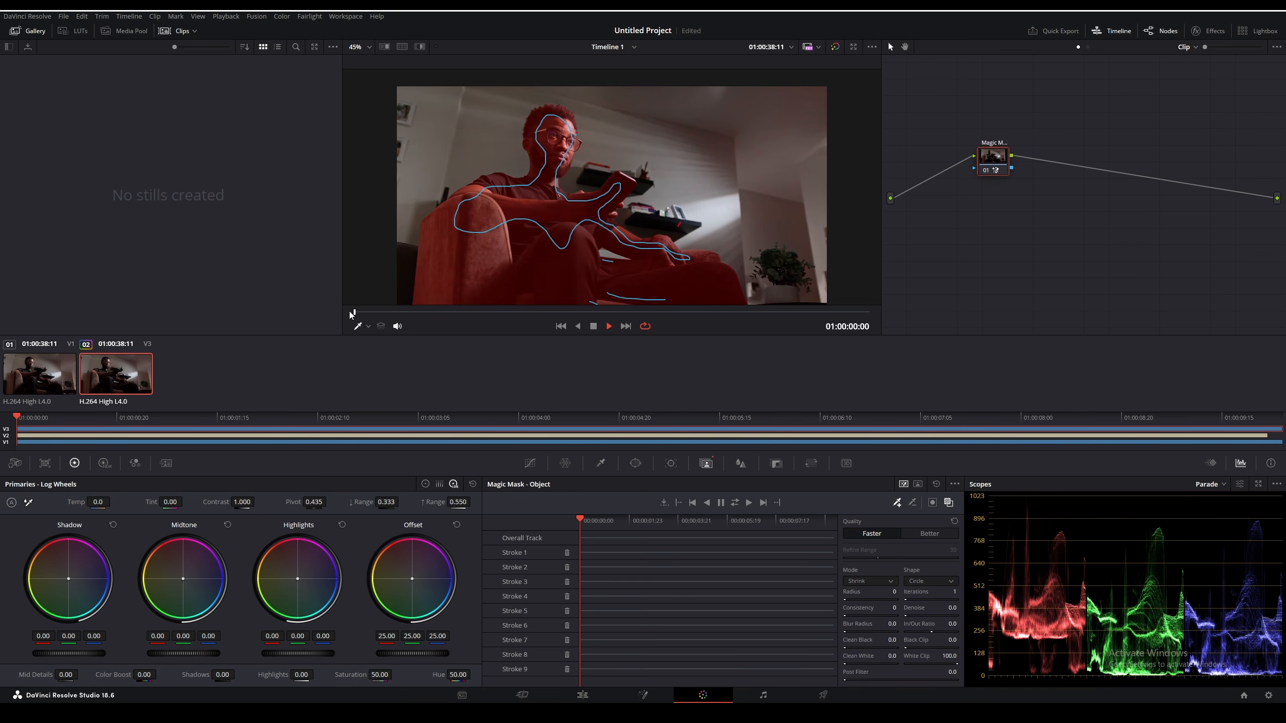
Track the mask forward and backward from the clip's first frame, and review it through the clip around the face and phone.
mouse_move(352, 311)
left_mouse_down()
mouse_move(365, 311)
mouse_move(343, 306)
mouse_move(394, 319)
mouse_move(353, 305)
left_mouse_up()
left_click(736, 502)
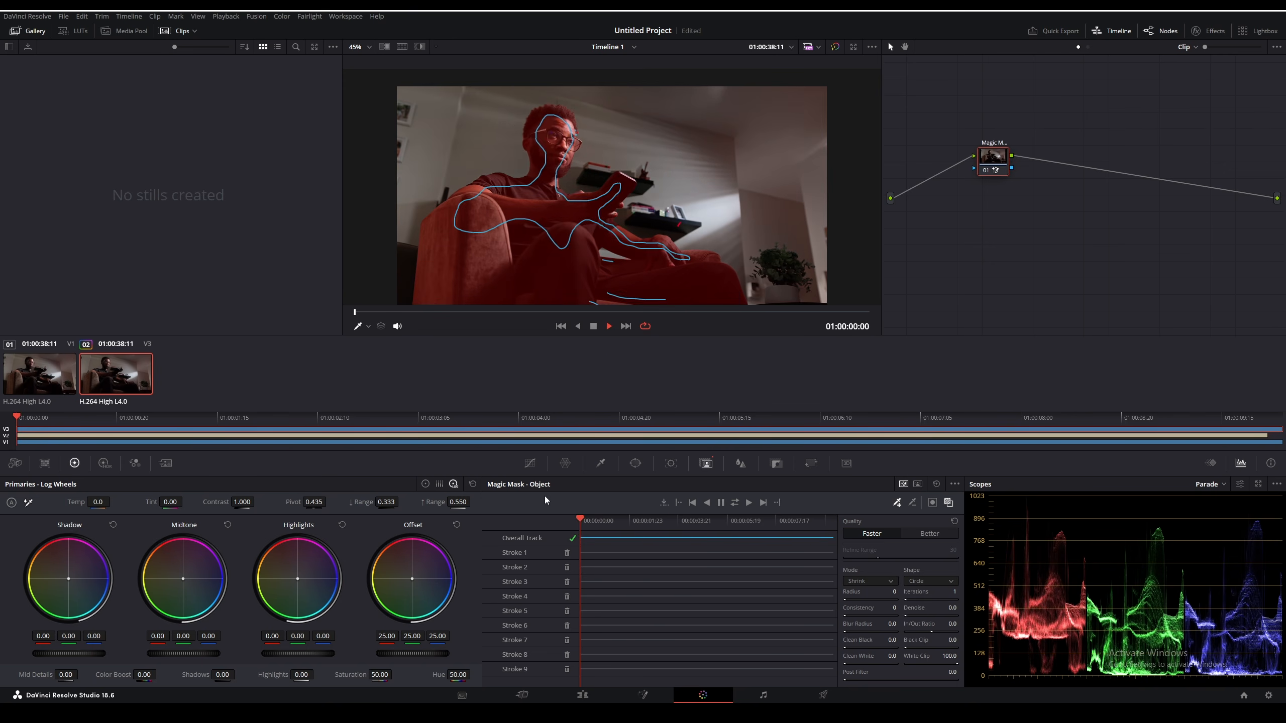
key("space")
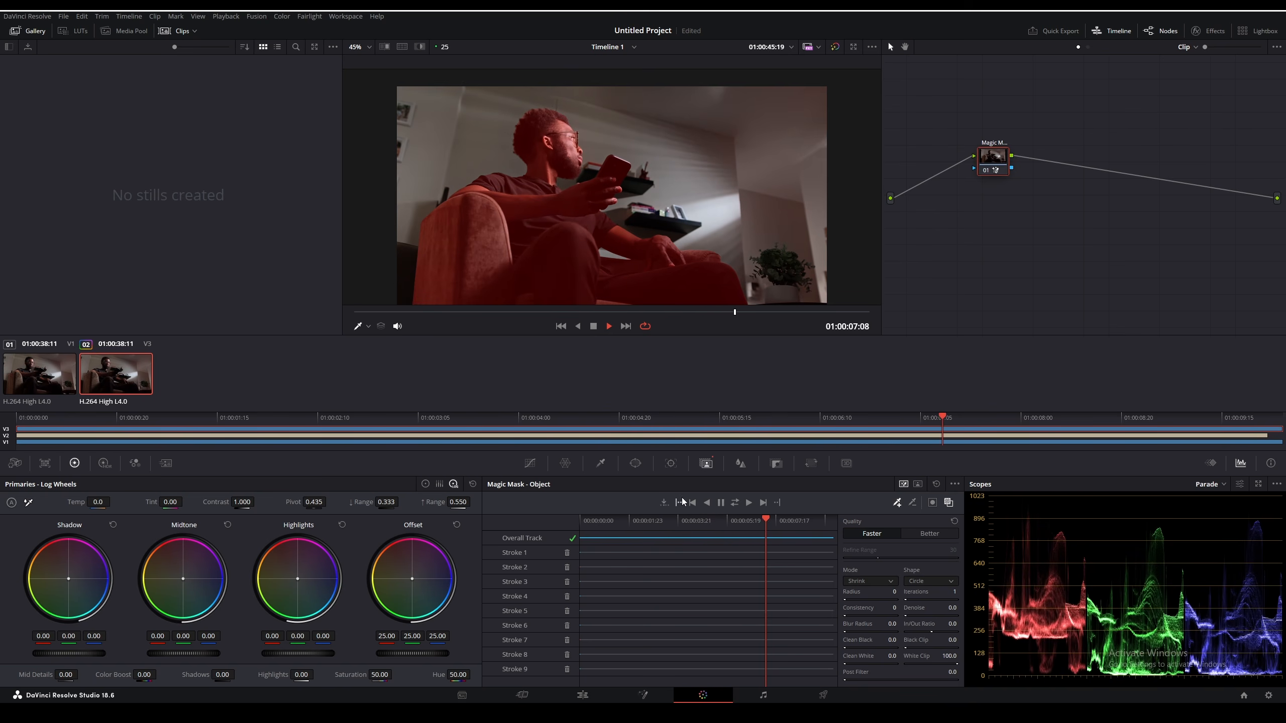
mouse_move(746, 522)
left_mouse_down()
mouse_move(719, 522)
mouse_move(731, 522)
left_mouse_up()
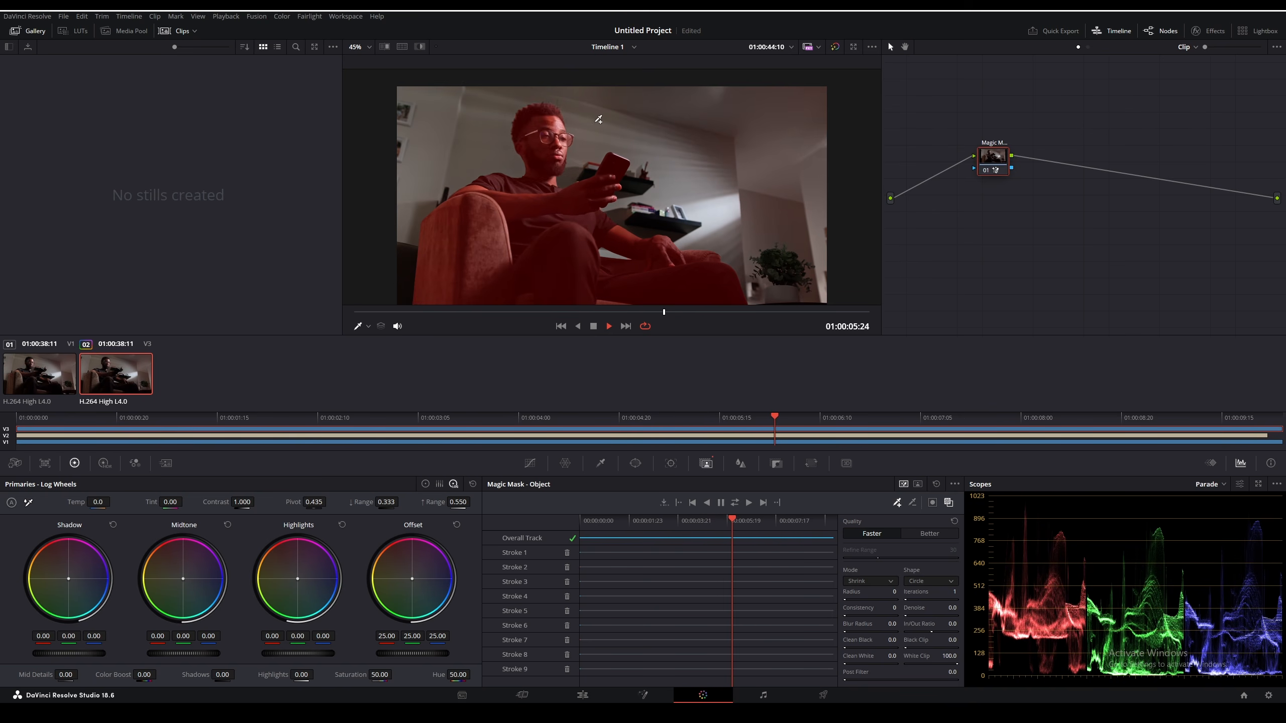
scroll(599, 119, "up", 5)
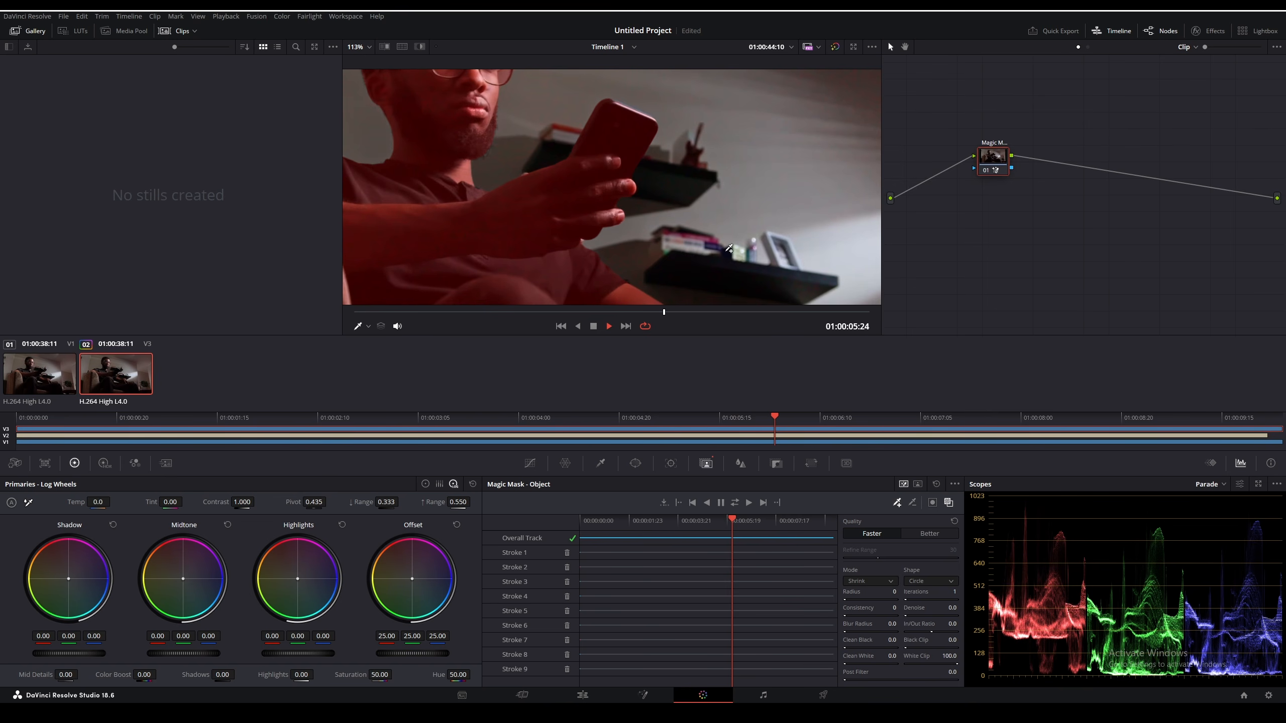
scroll(654, 249, "down", 5)
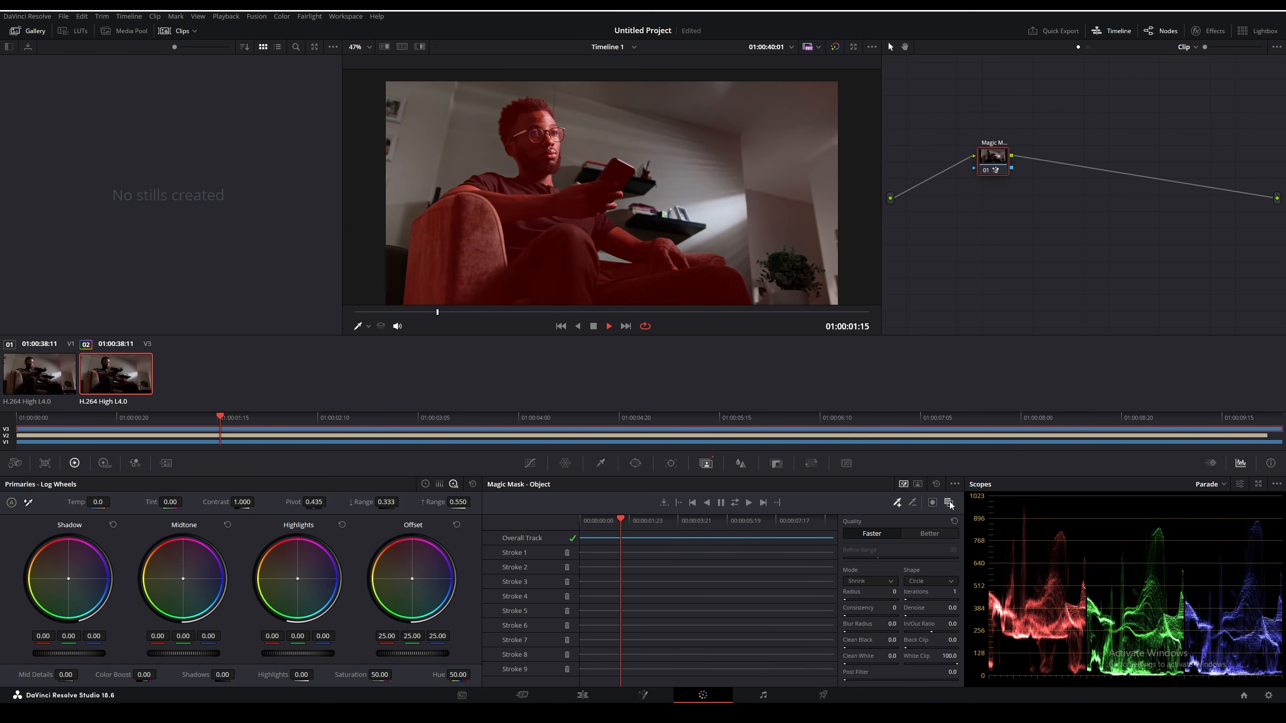
Hide the mask overlay, and add an alpha output connected to the Magic Mask node.
left_click(949, 501)
mouse_move(632, 518)
left_mouse_down()
mouse_move(658, 520)
mouse_move(628, 522)
left_mouse_up()
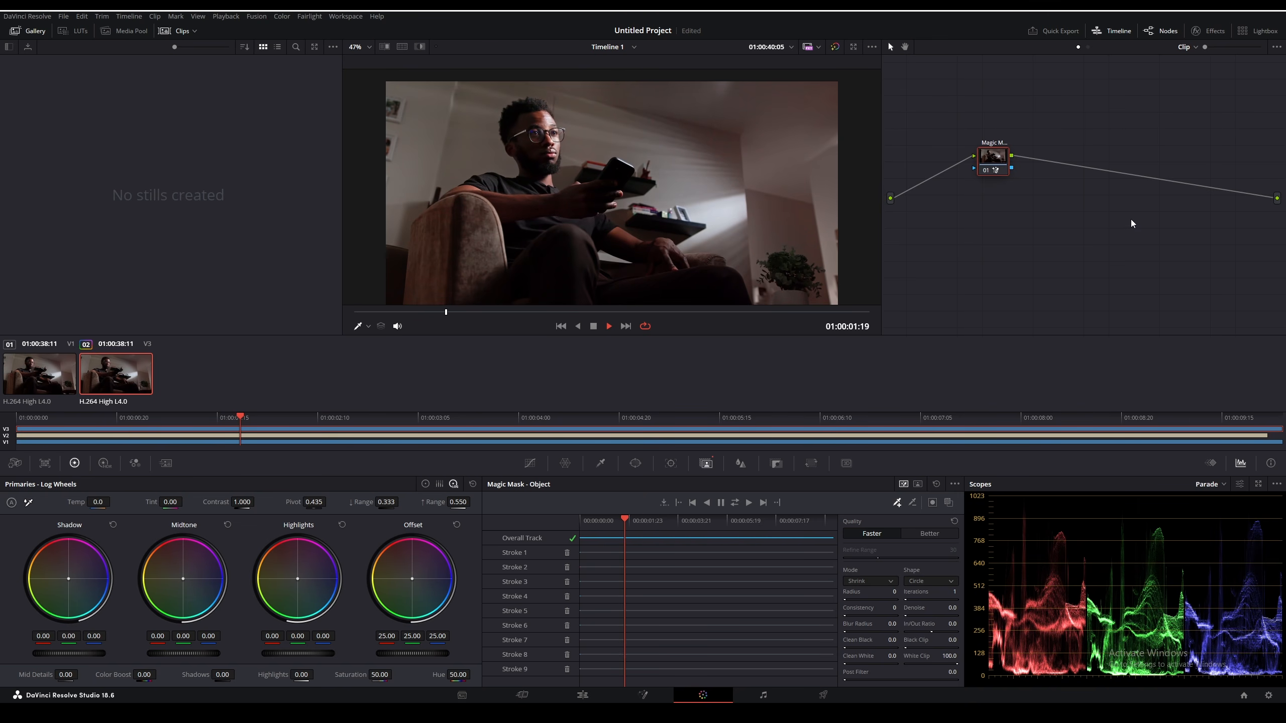
right_click(1077, 202)
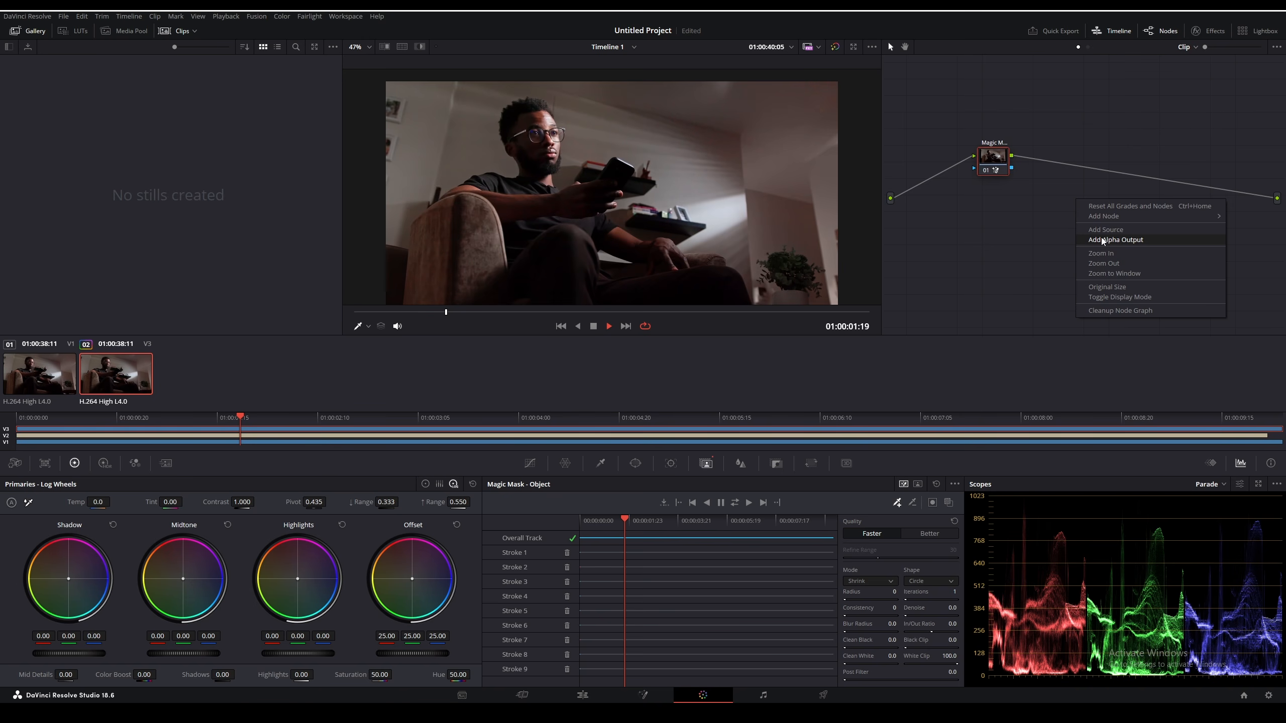
right_click(1037, 213)
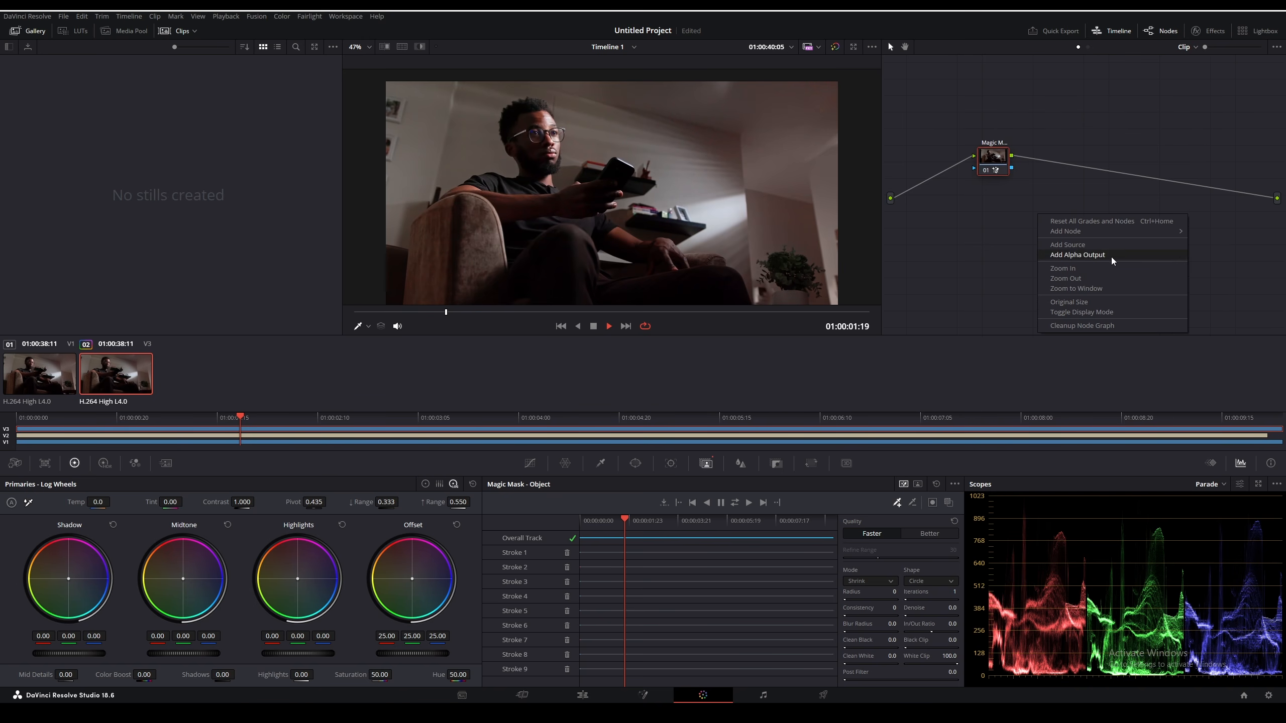
left_click(1097, 256)
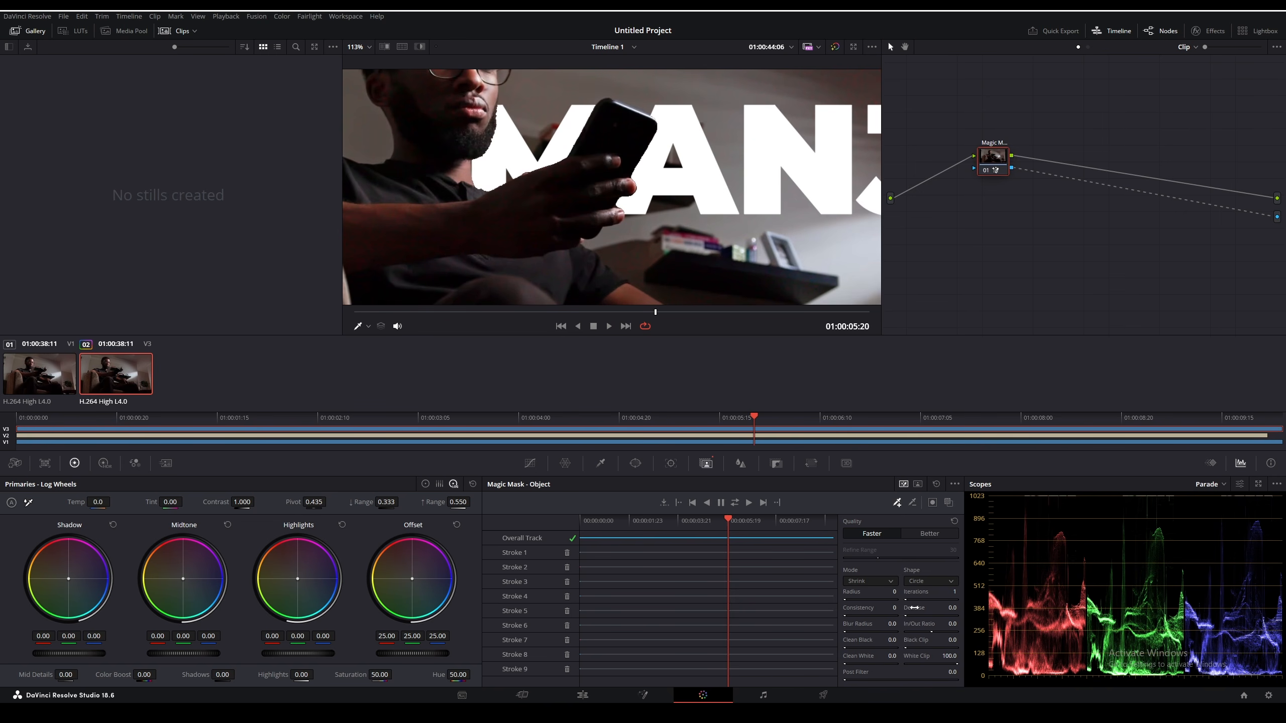
key("shift+z")
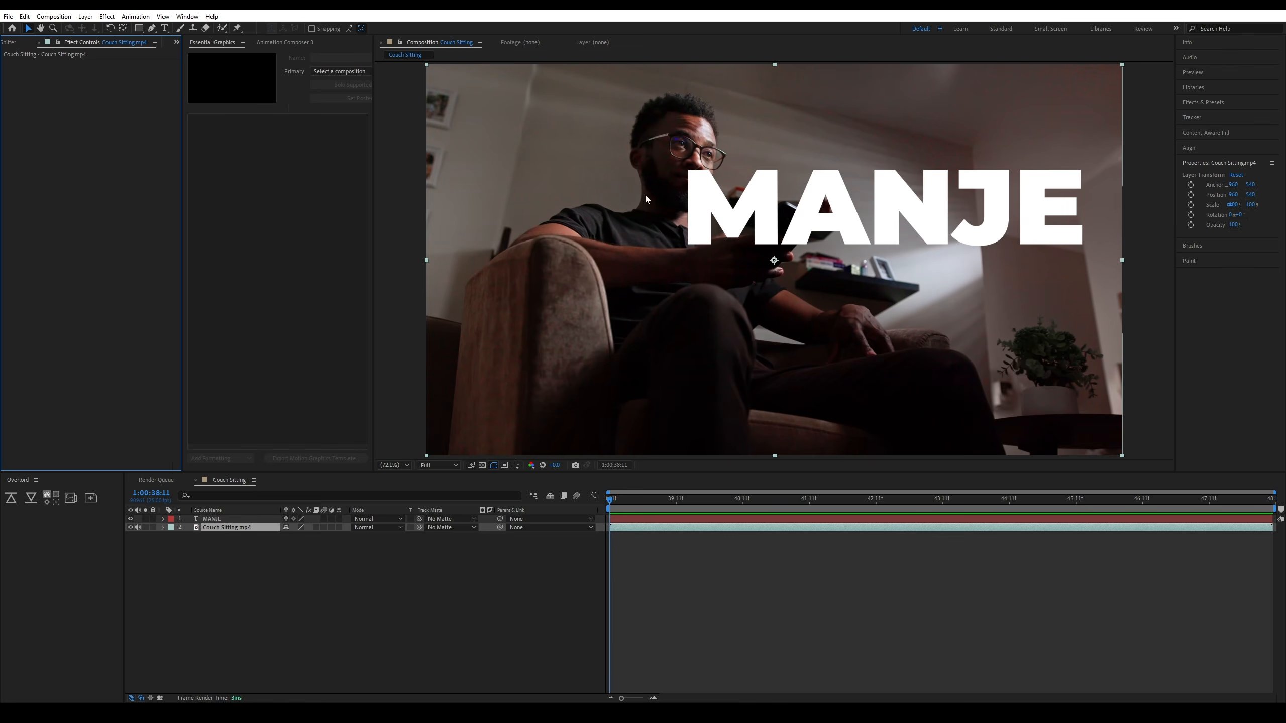
Switch to After Effects and duplicate the Couch Sitting.mp4 layer below the MANJE text layer.
left_click(215, 519)
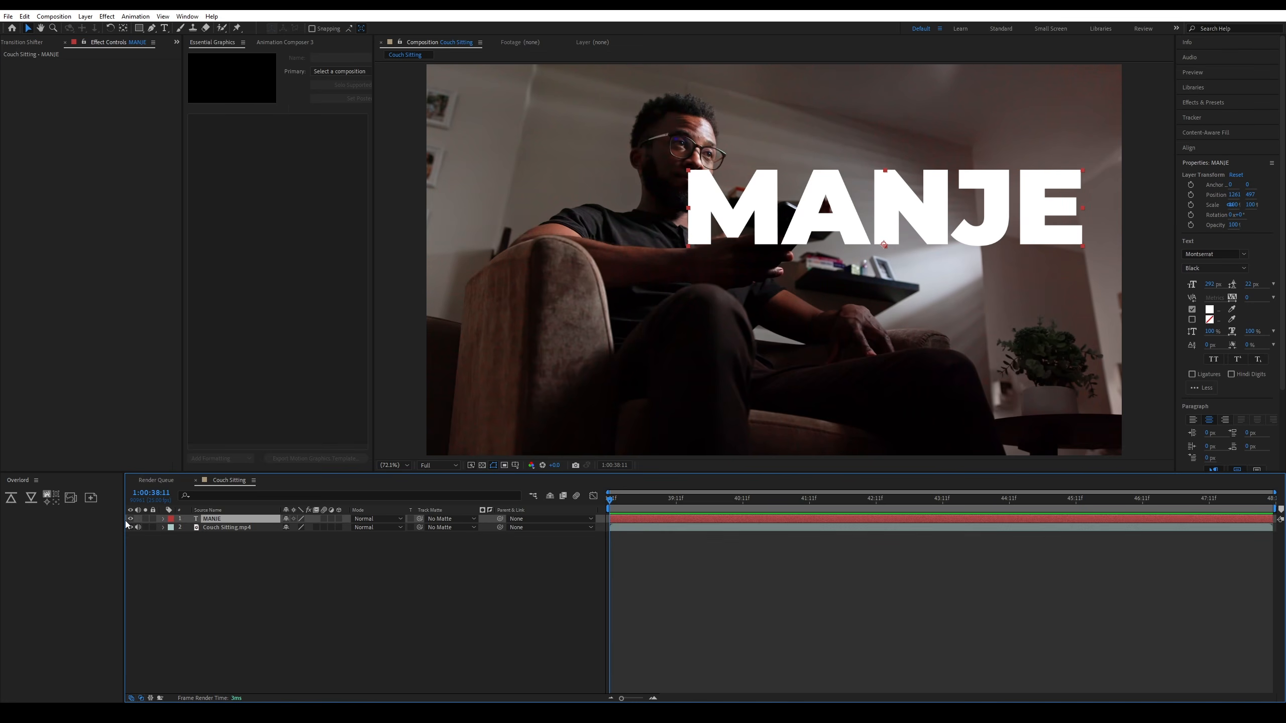
left_click(242, 529)
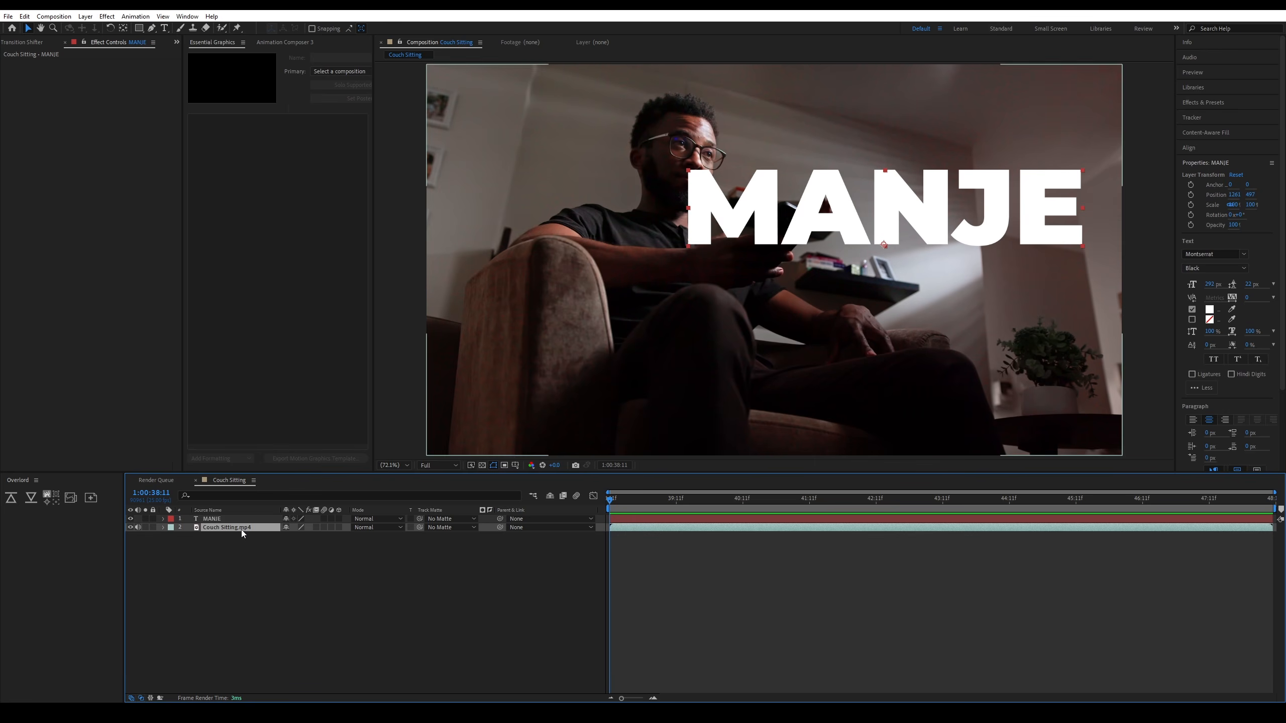
key("ctrl+d")
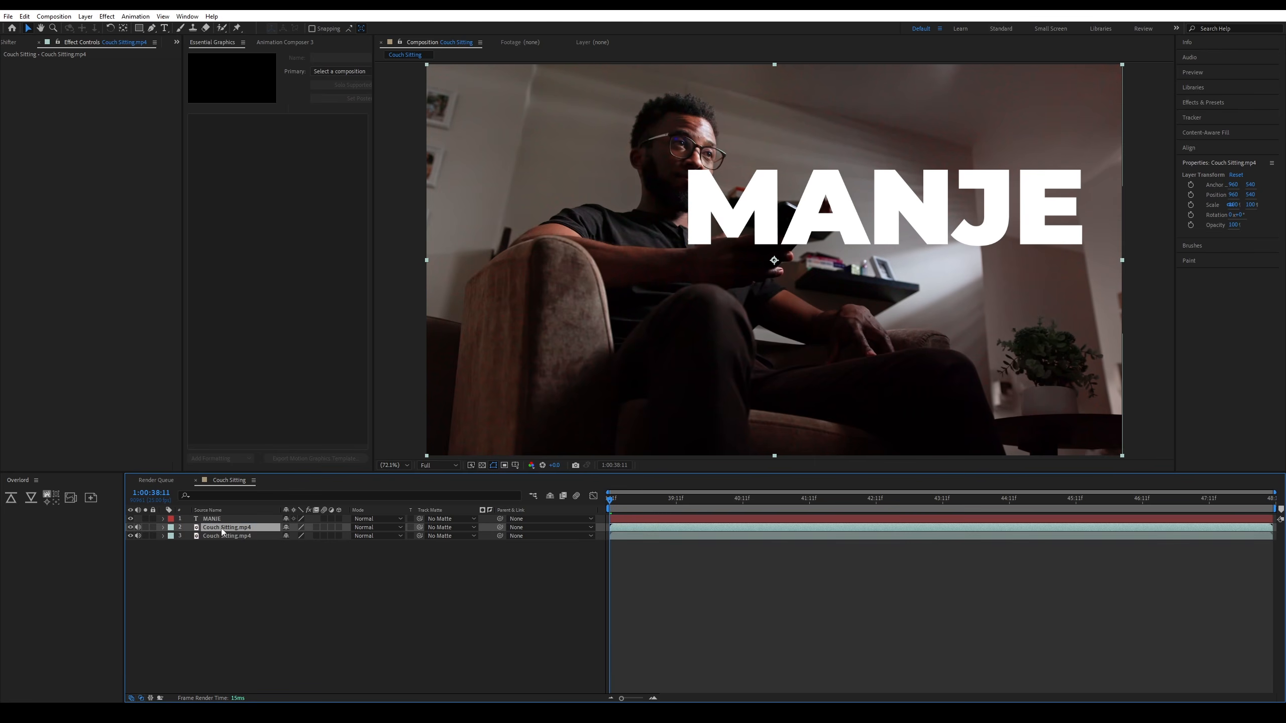
Move the duplicate Couch Sitting.mp4 layer above the MANJE text layer and open it in its own layer view.
left_click_drag(239, 530, 228, 517)
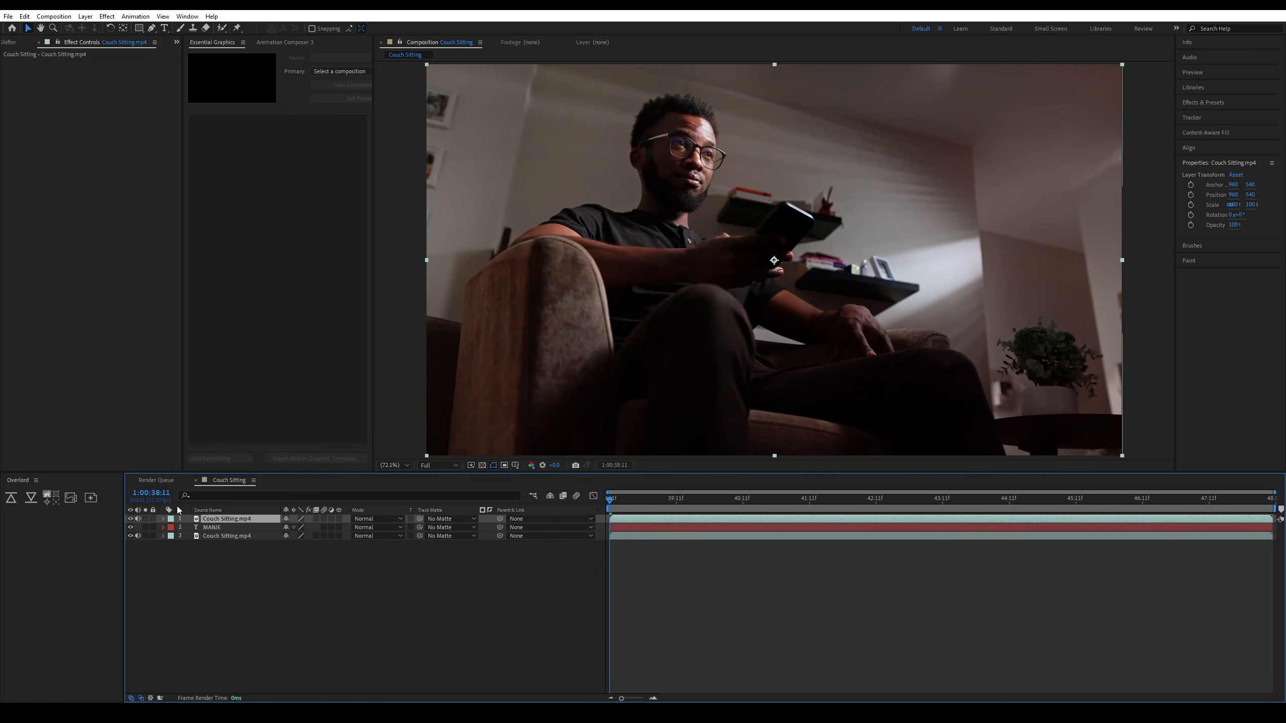
double_click(222, 519)
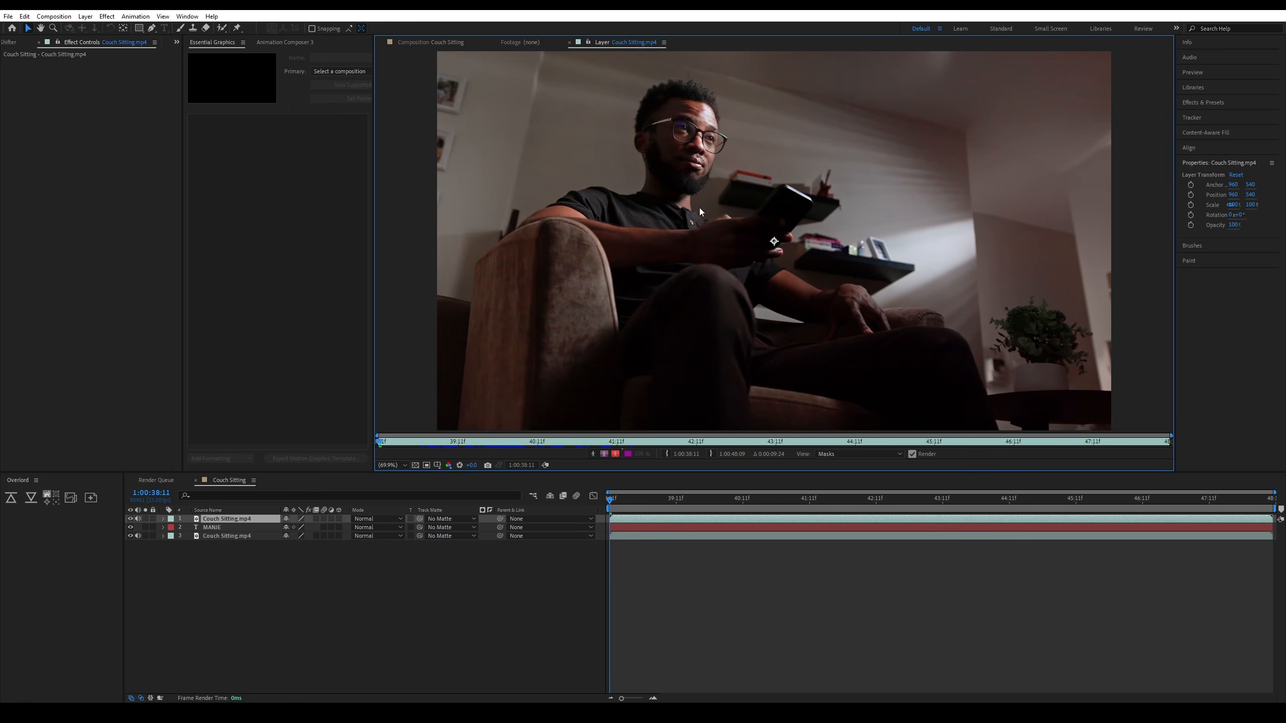
Paint a Roto Brush foreground stroke over the man and the armchair on the clip's first frame.
left_click(221, 29)
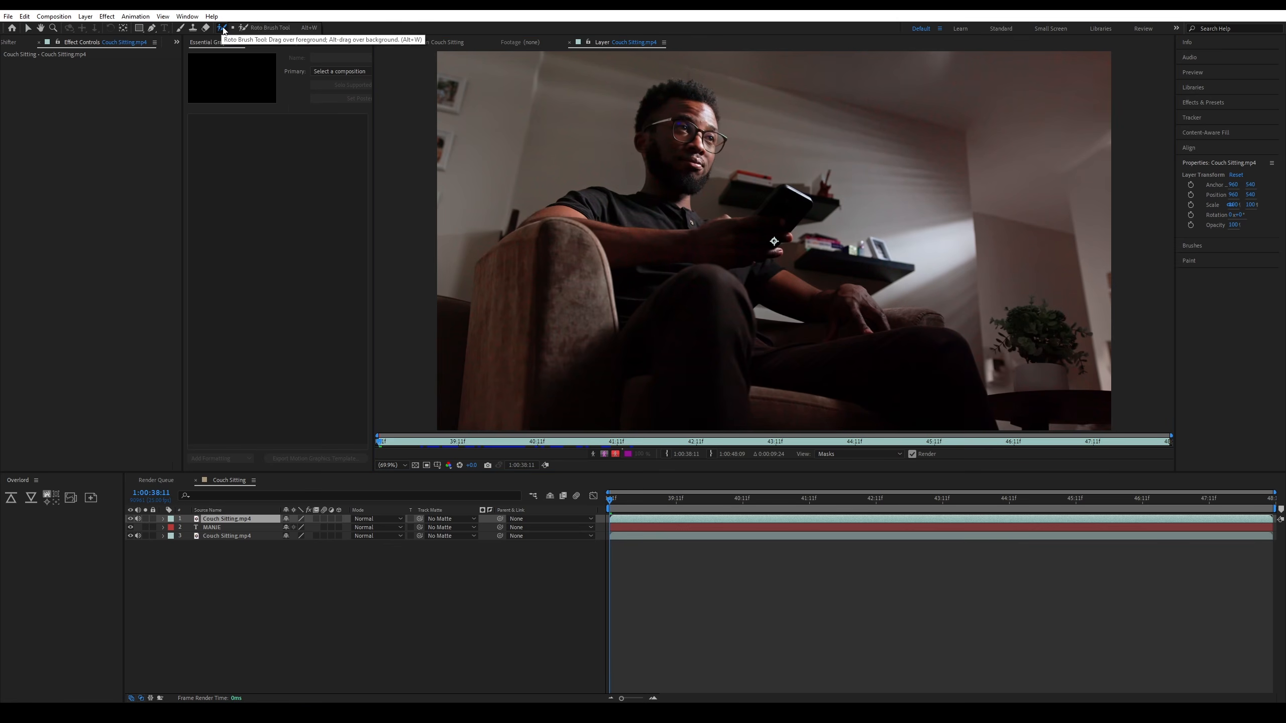
left_click(281, 28)
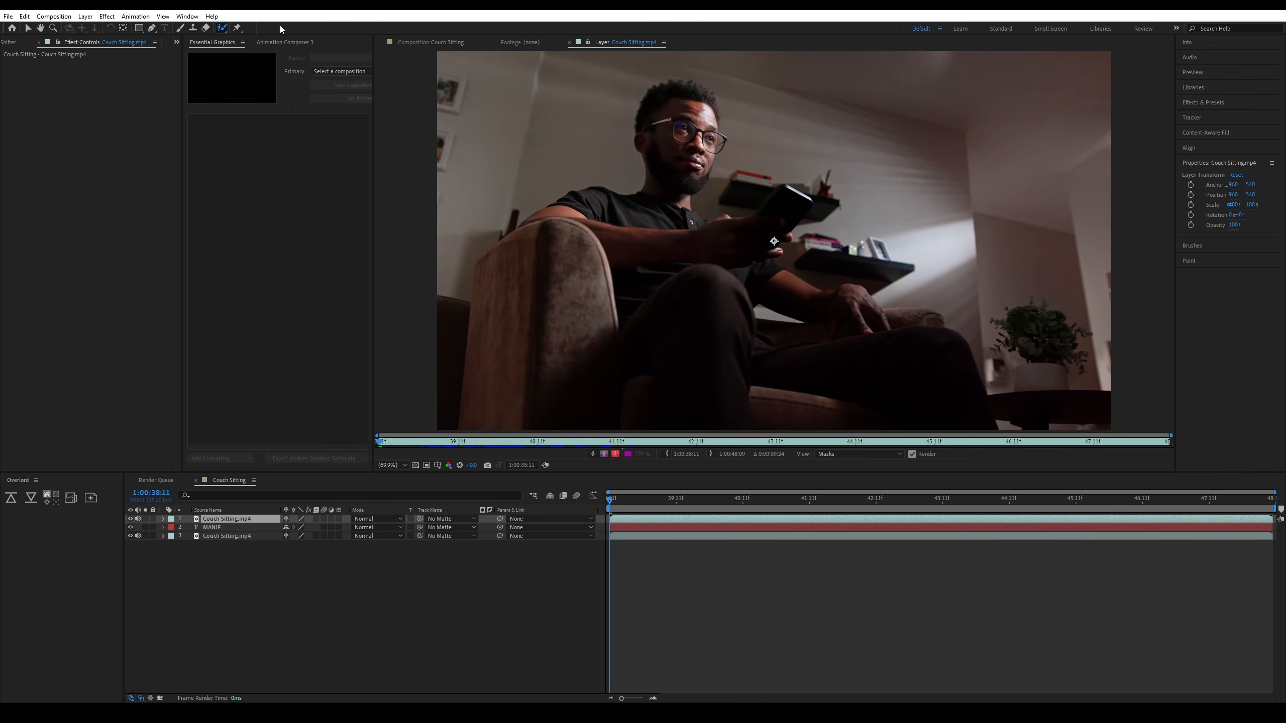
left_click(420, 461)
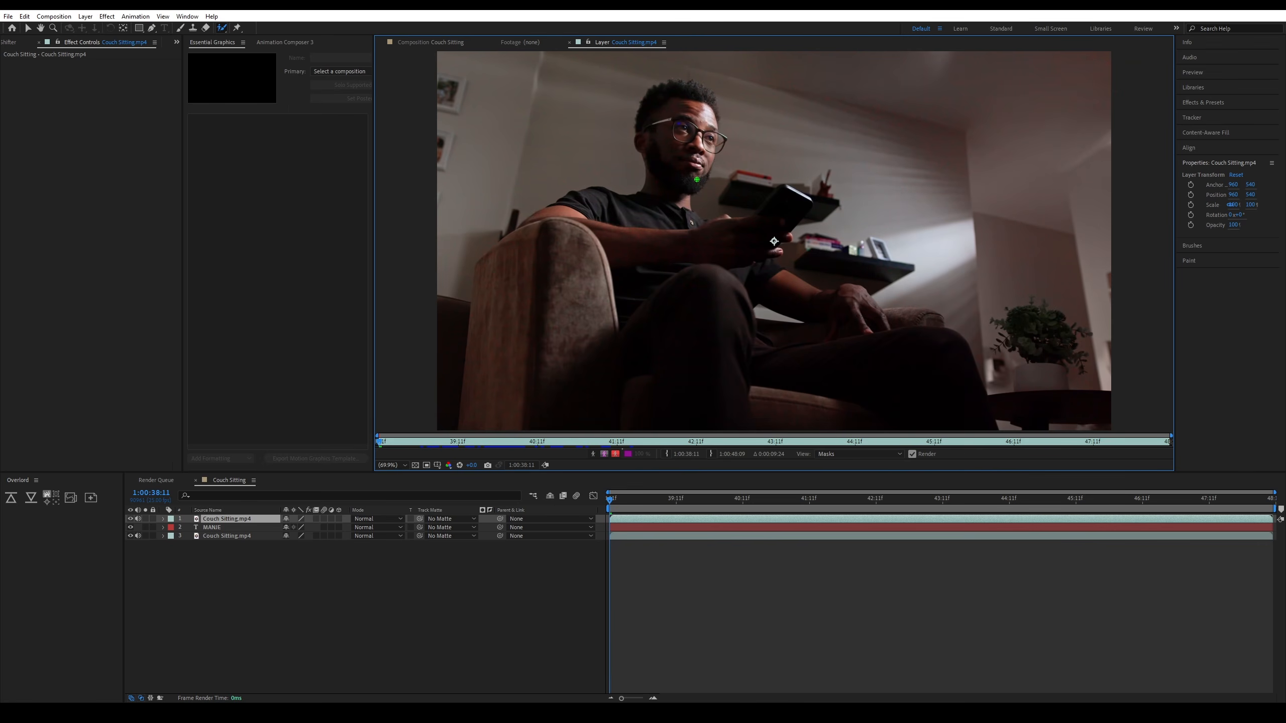
mouse_move(696, 180)
left_mouse_down()
mouse_move(709, 113)
mouse_move(672, 103)
mouse_move(666, 142)
mouse_move(552, 222)
mouse_move(539, 247)
mouse_move(683, 277)
mouse_move(698, 316)
mouse_move(767, 287)
mouse_move(830, 318)
mouse_move(906, 326)
mouse_move(779, 282)
mouse_move(760, 248)
mouse_move(786, 203)
mouse_move(704, 227)
mouse_move(701, 177)
left_mouse_up()
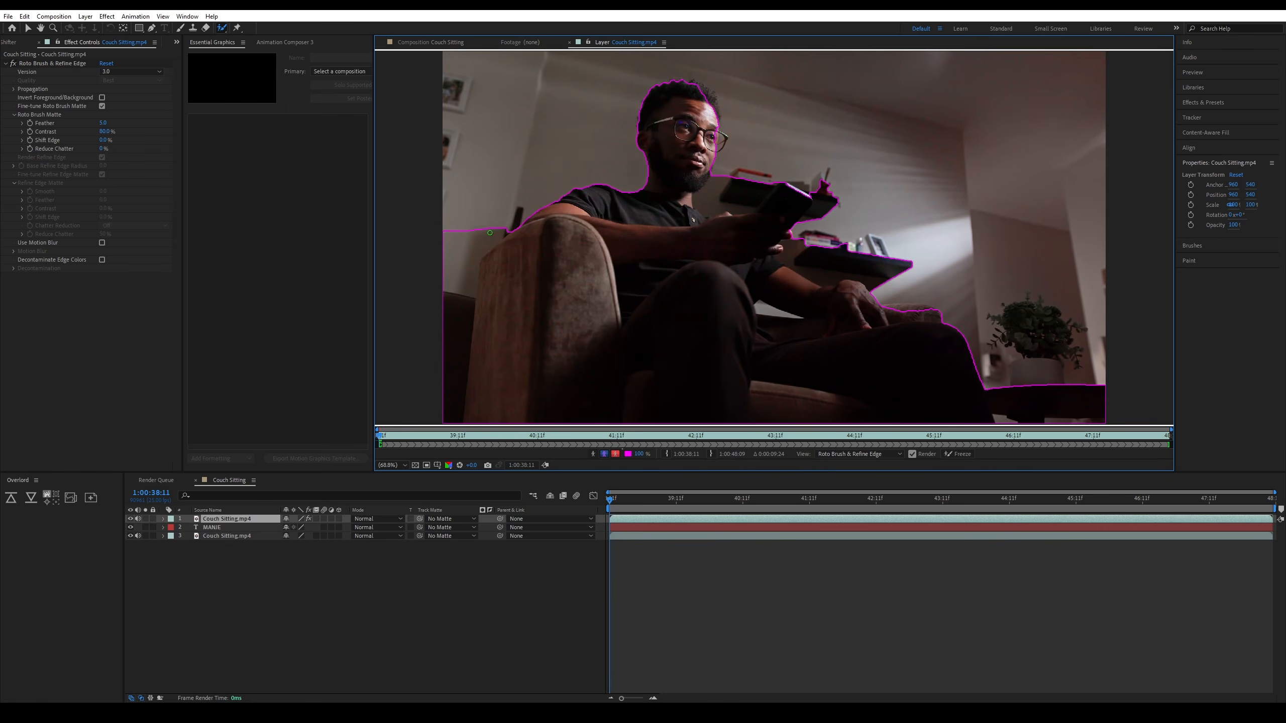
Subtract the area behind the armchair, the side table beside his legs and the wall shelves from the Roto Brush selection.
left_click_drag(451, 277, 450, 382)
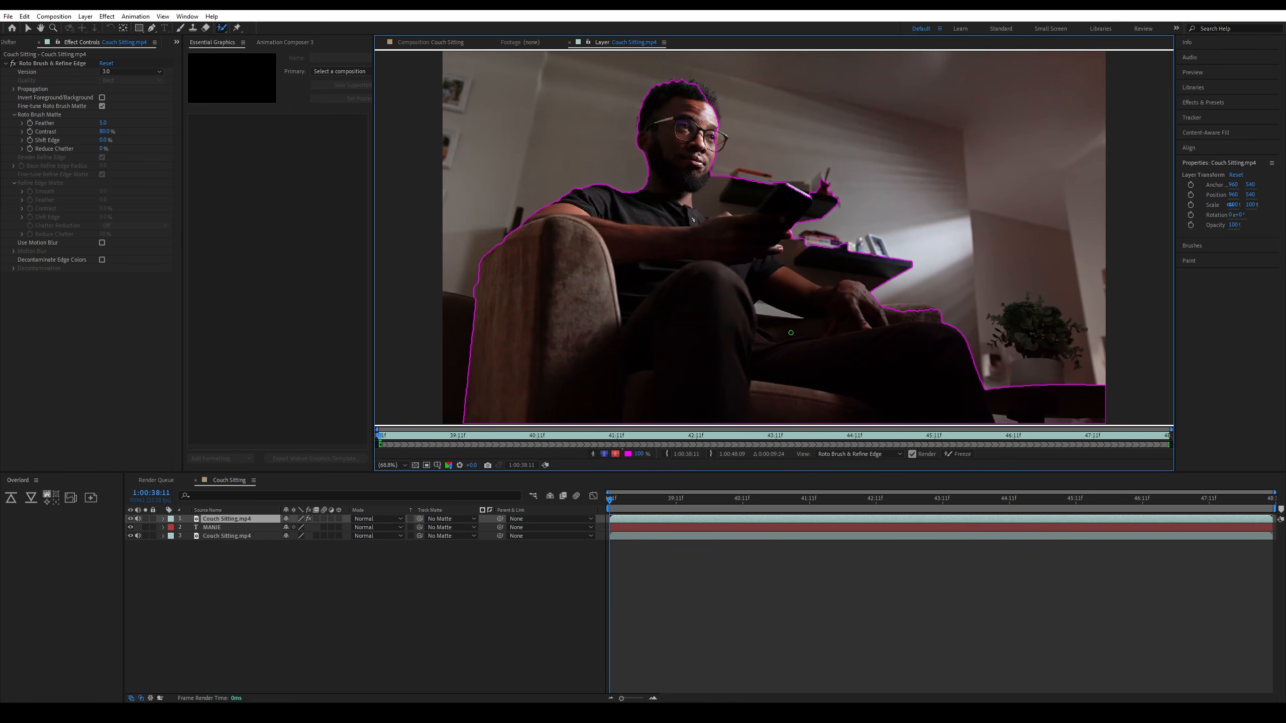
left_click_drag(1018, 394, 1027, 419)
mouse_move(860, 254)
left_mouse_down("alt")
mouse_move(933, 317)
mouse_move(888, 311)
left_mouse_up("alt")
left_click_drag(751, 196, 785, 197, "alt")
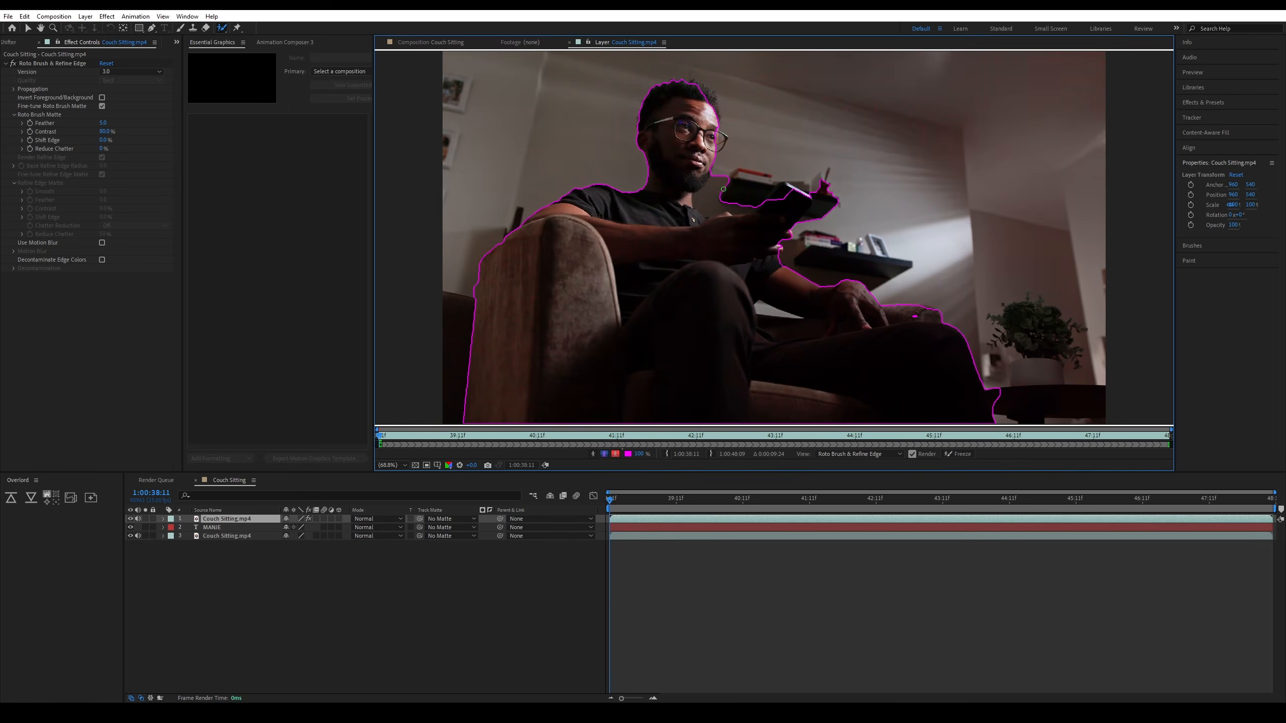
Add the missing edge of the man's forehead, hair and glasses to the Roto Brush selection.
scroll(690, 149, "up", 1)
scroll(690, 146, "up", 2)
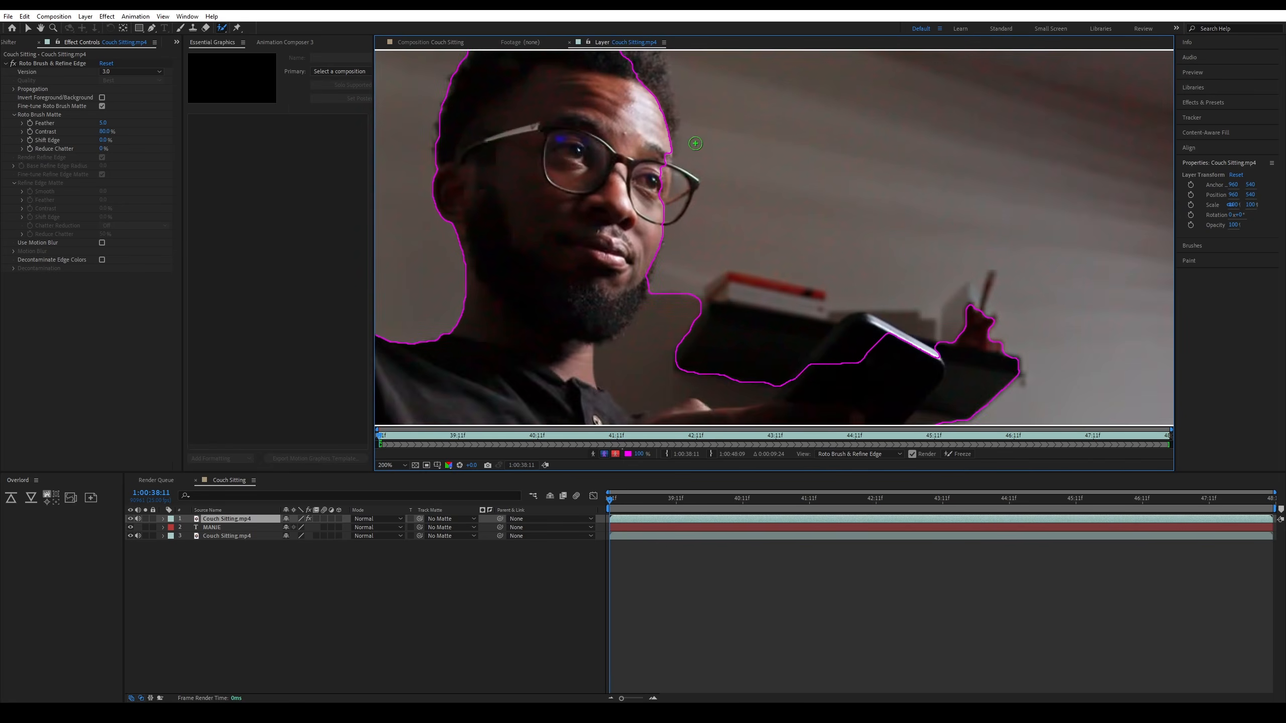
left_click_drag(738, 140, 814, 203)
left_click_drag(699, 114, 722, 164)
mouse_move(663, 93)
left_mouse_down()
mouse_move(698, 95)
mouse_move(744, 202)
left_mouse_up()
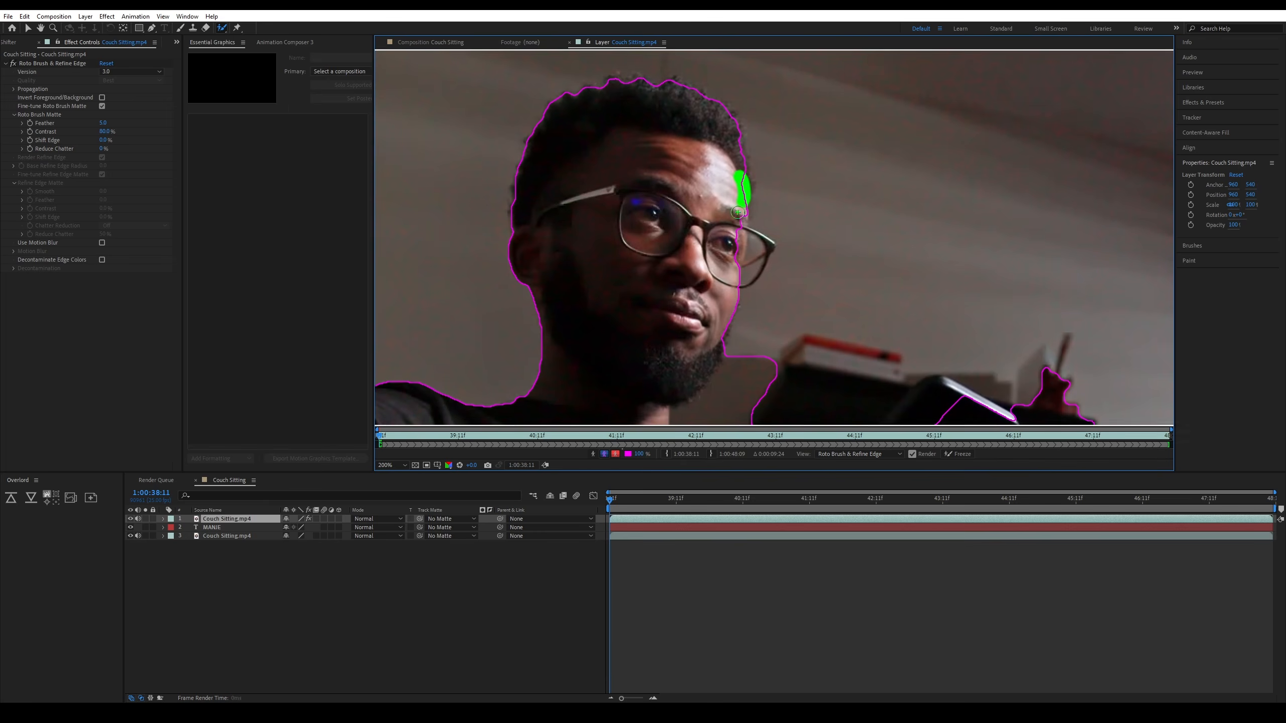
scroll(771, 189, "down", 1)
scroll(748, 293, "up", 1)
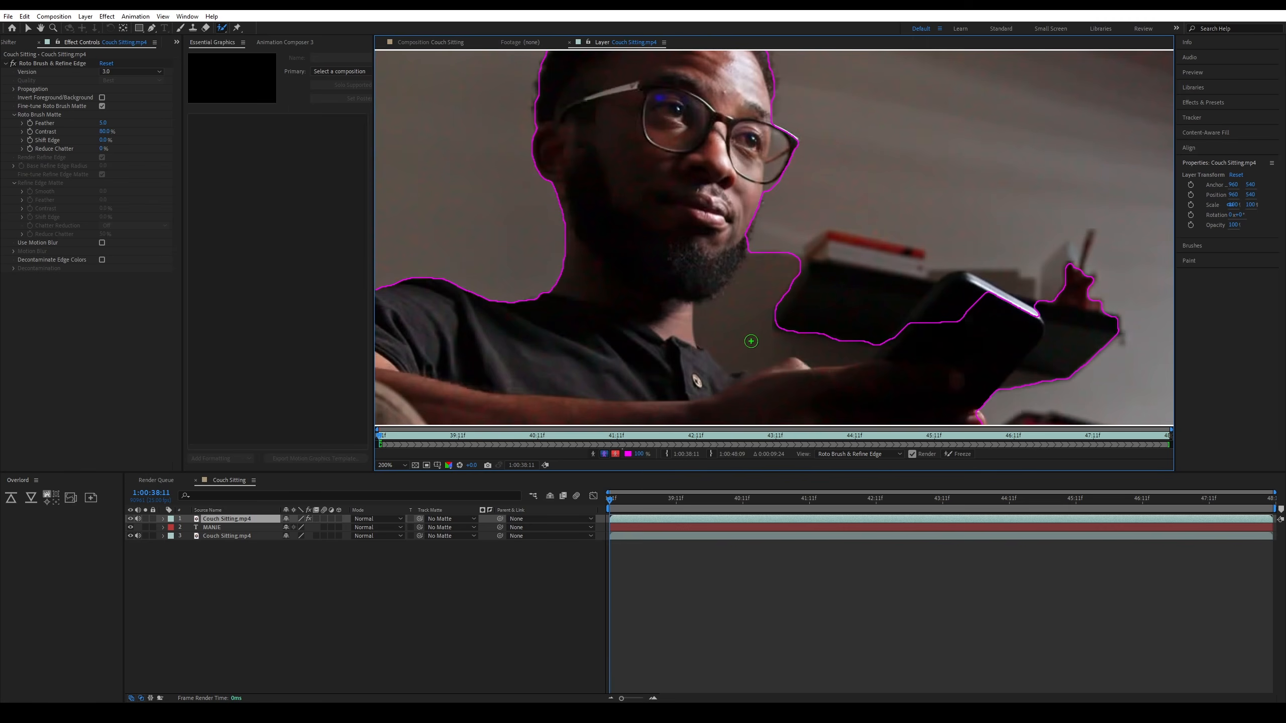
Subtract the wall and upper shelf around the phone, and add the fingertips and the phone's edges to the selection.
mouse_move(768, 315)
left_mouse_down()
mouse_move(749, 353)
mouse_move(794, 362)
left_mouse_up()
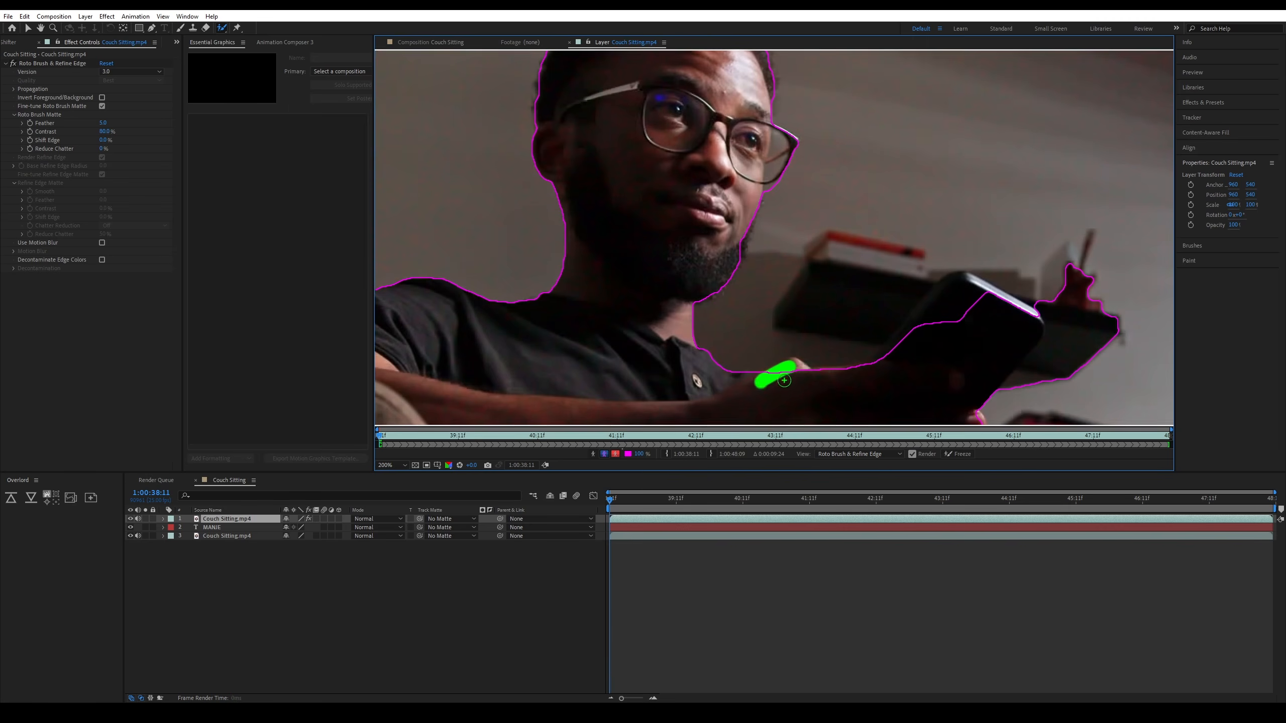
left_click_drag(985, 322, 880, 200)
mouse_move(950, 161)
left_mouse_down()
mouse_move(974, 208)
mouse_move(929, 295)
left_mouse_up()
mouse_move(906, 199)
left_mouse_down()
mouse_move(846, 172)
mouse_move(806, 237)
left_mouse_up()
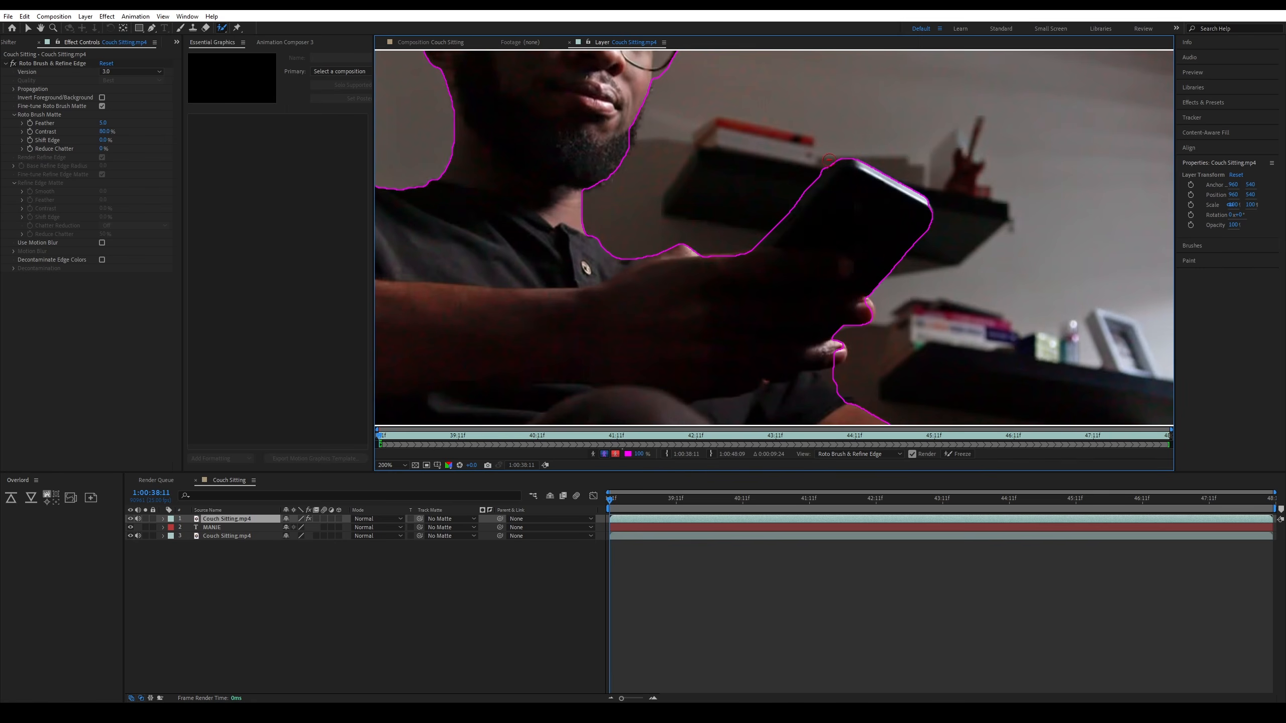
left_click_drag(822, 161, 807, 175)
Refine the Roto Brush outline along the man's cheek and the lower rim of his glasses.
scroll(812, 304, "up", 2)
scroll(849, 305, "down", 6)
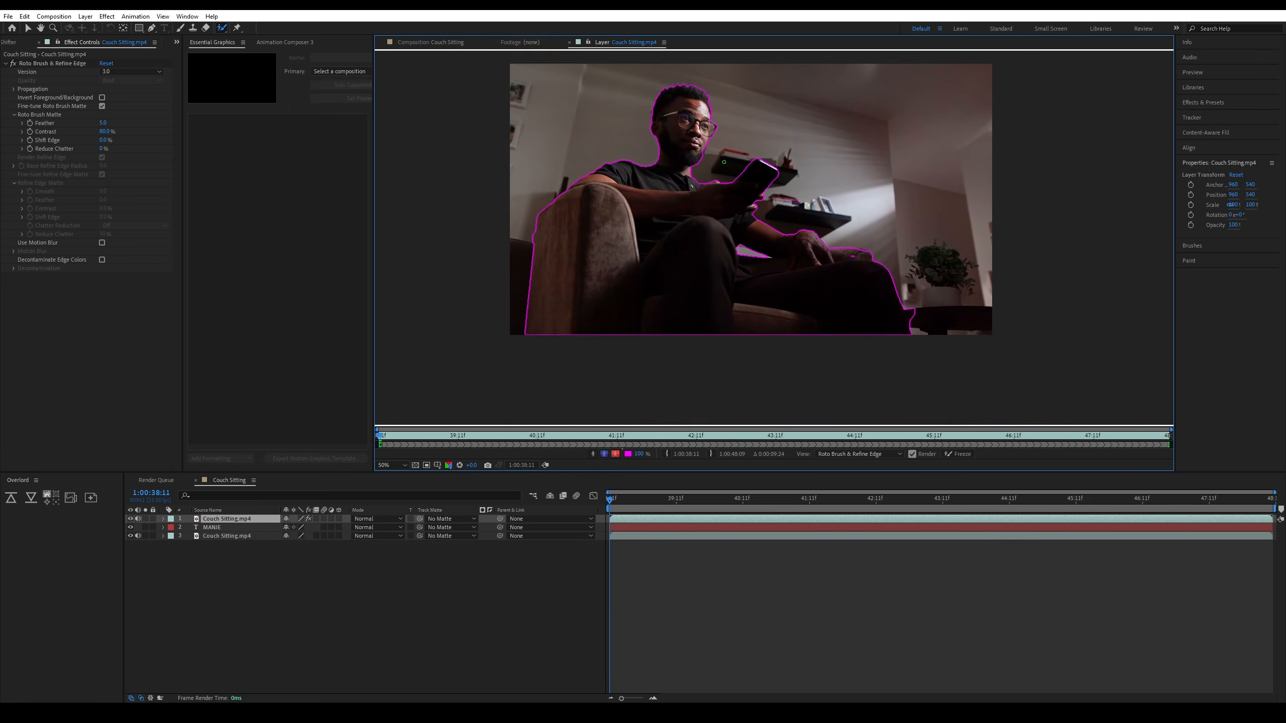
scroll(730, 188, "up", 4)
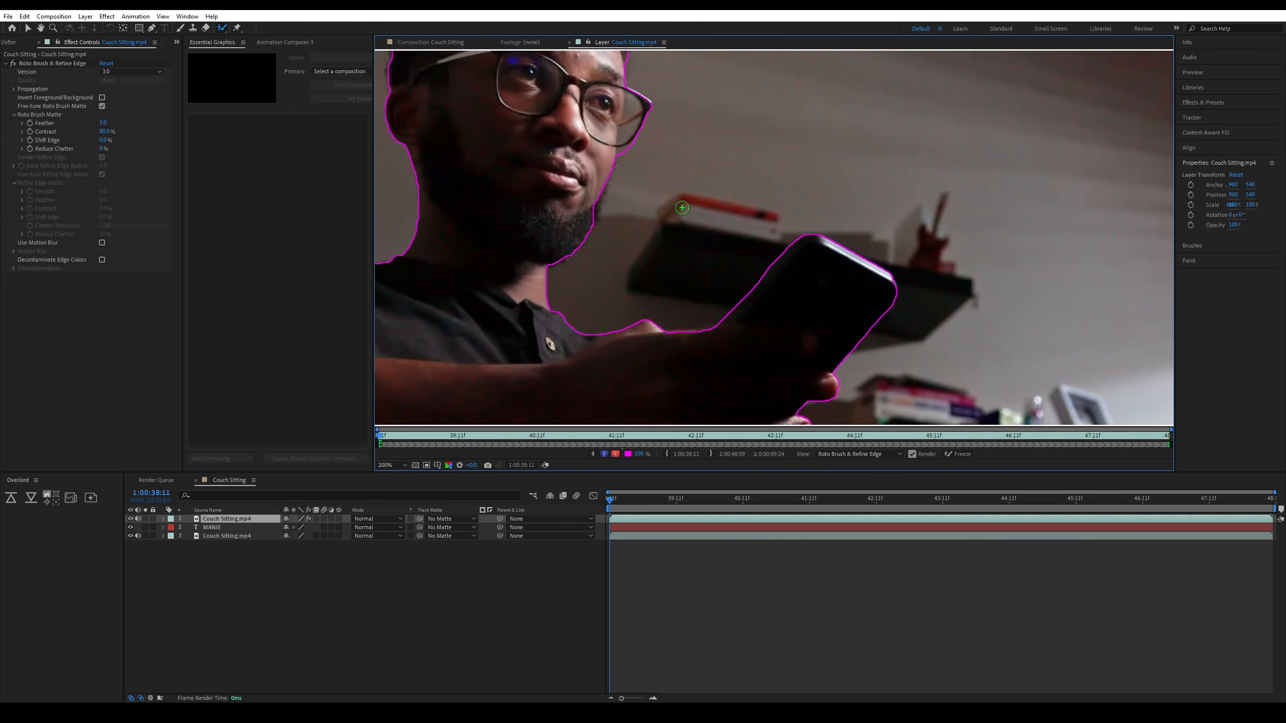
left_click_drag(603, 175, 596, 194)
scroll(694, 156, "up", 1)
left_click_drag(574, 133, 695, 249)
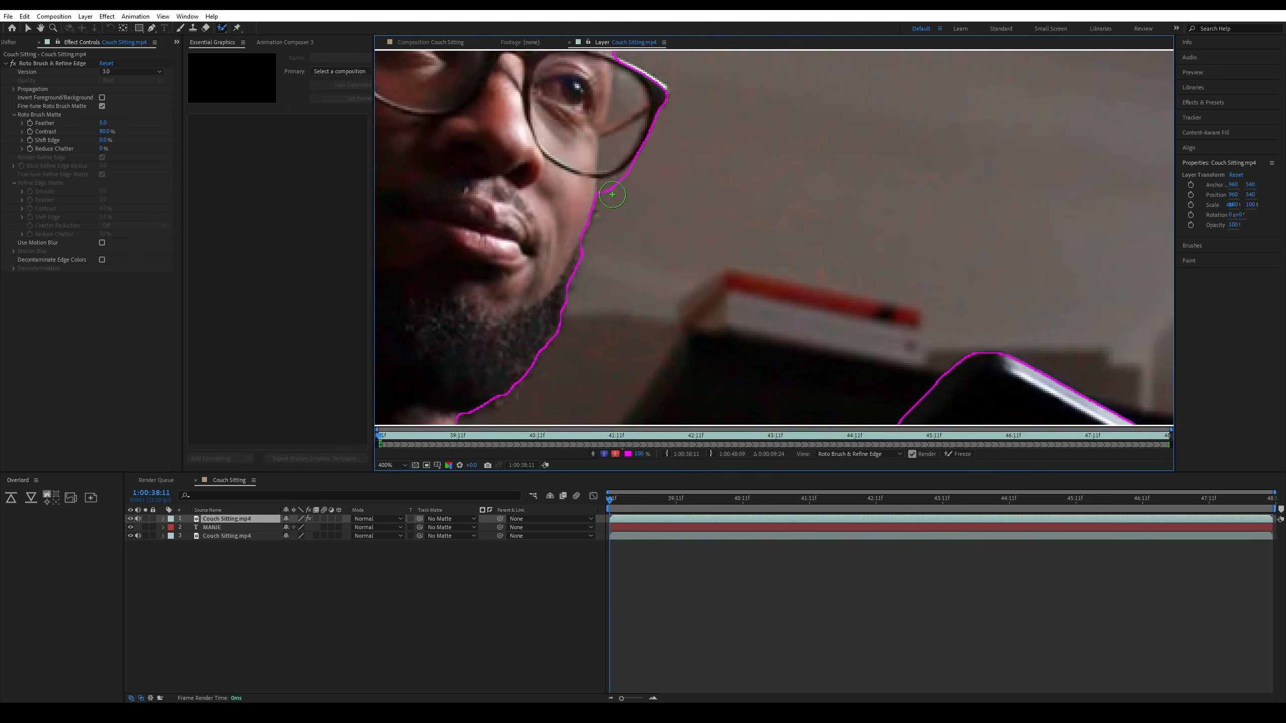
left_click_drag(616, 188, 602, 159, "alt")
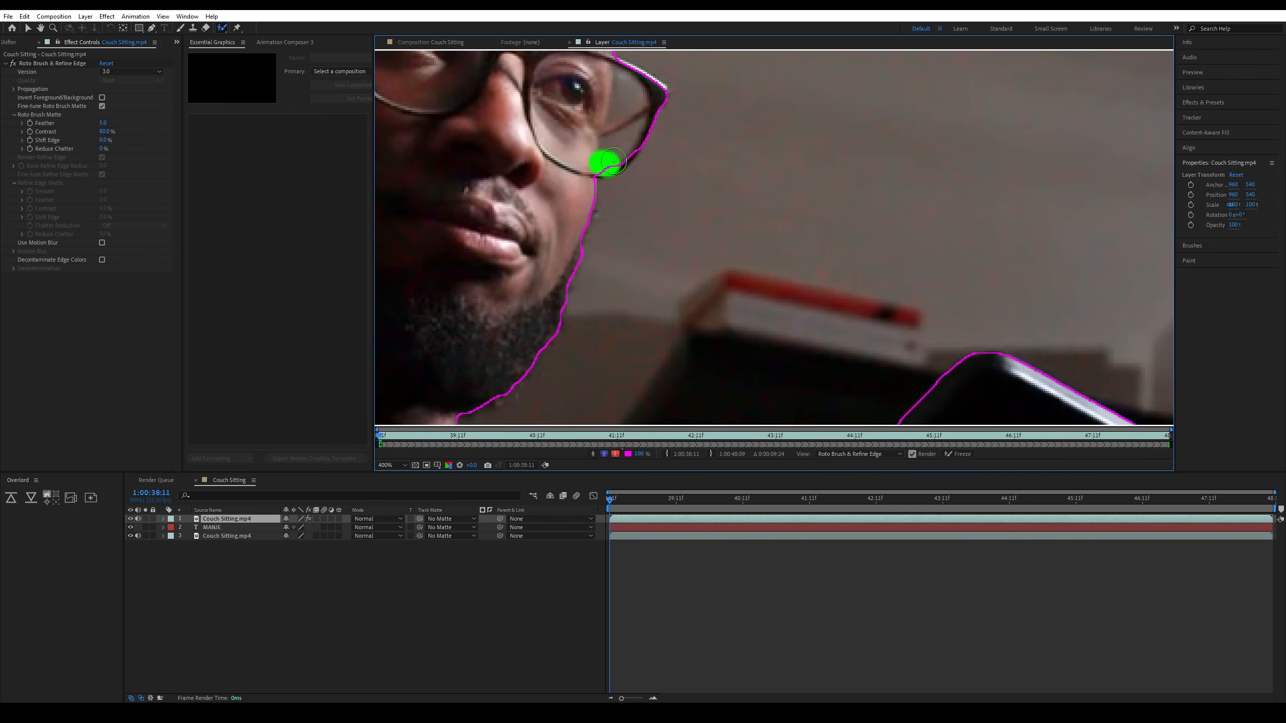
scroll(746, 158, "down", 1)
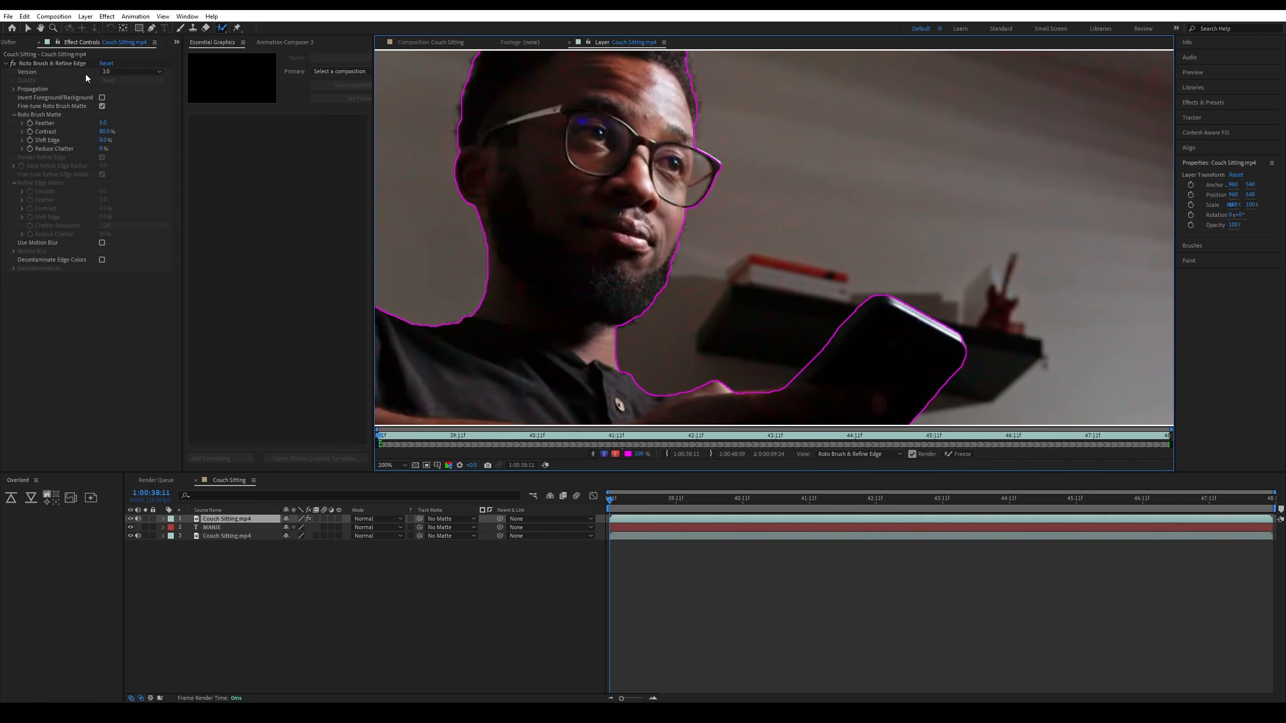
Set the Roto Brush & Refine Edge version to 3.0.
left_click(153, 71)
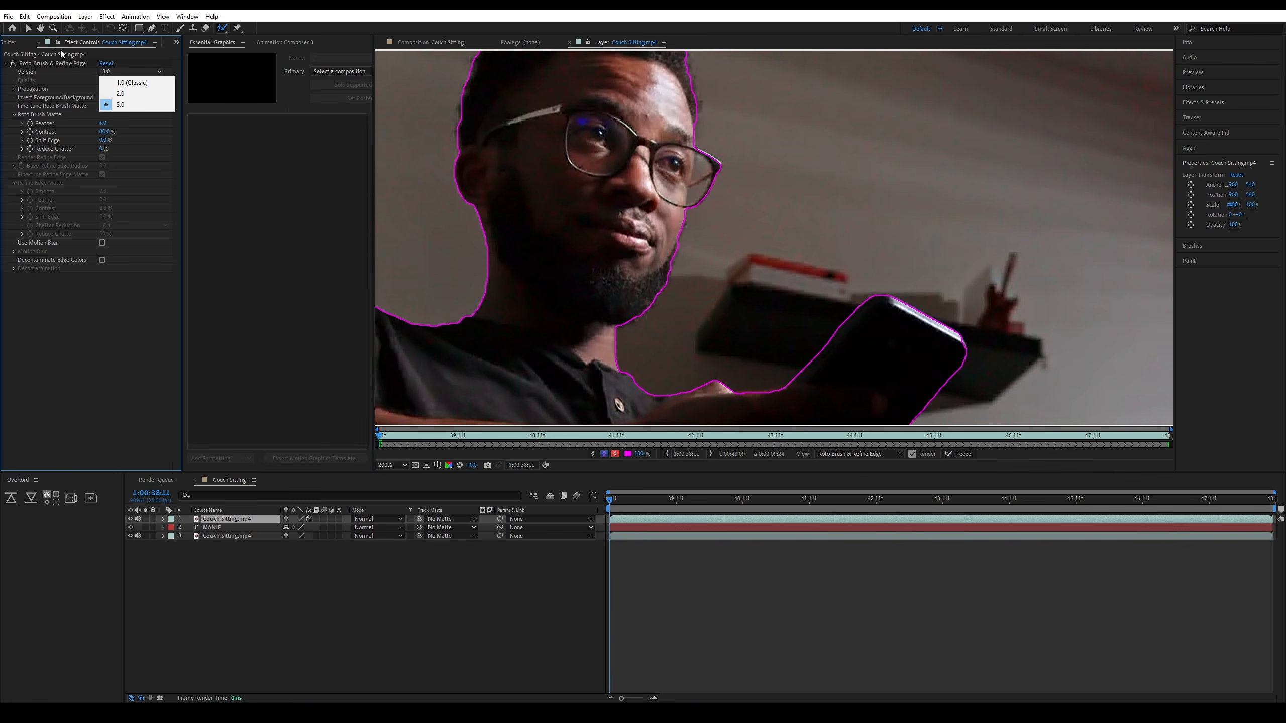
left_click(129, 105)
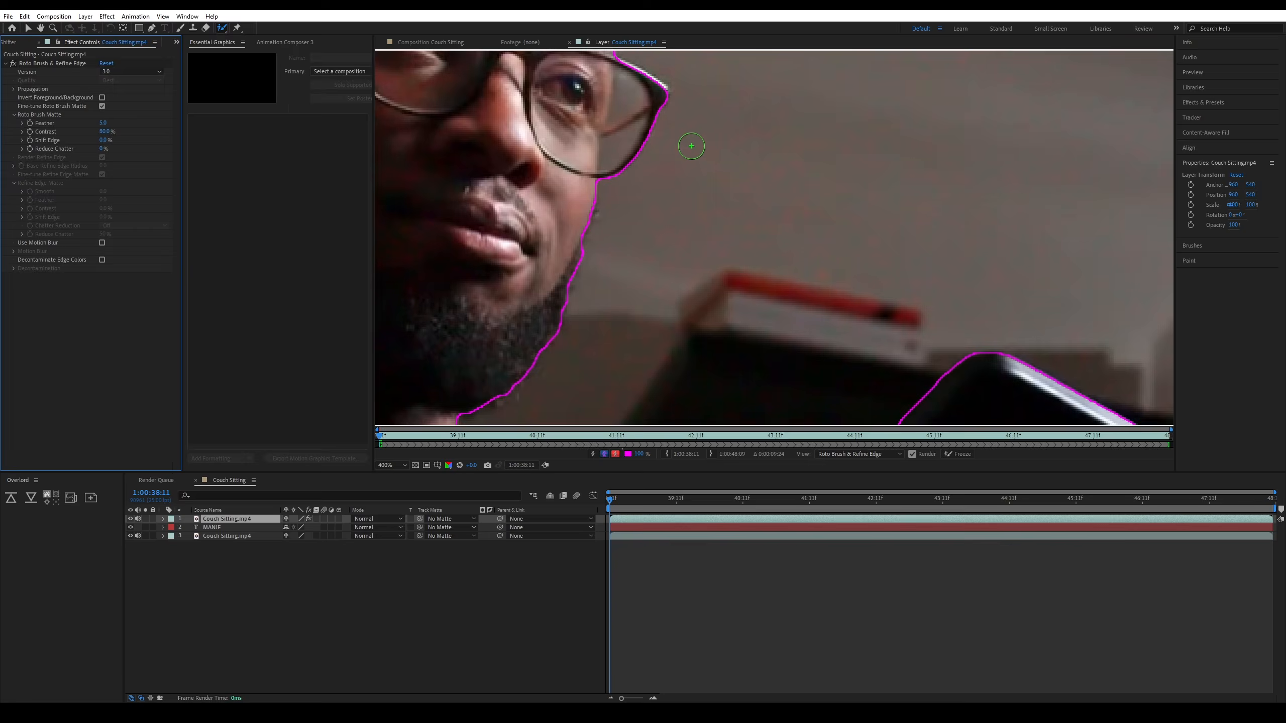
Propagate the Roto Brush selection forward through the clip from the first frame.
scroll(758, 198, "down", 2)
scroll(529, 189, "up", 1)
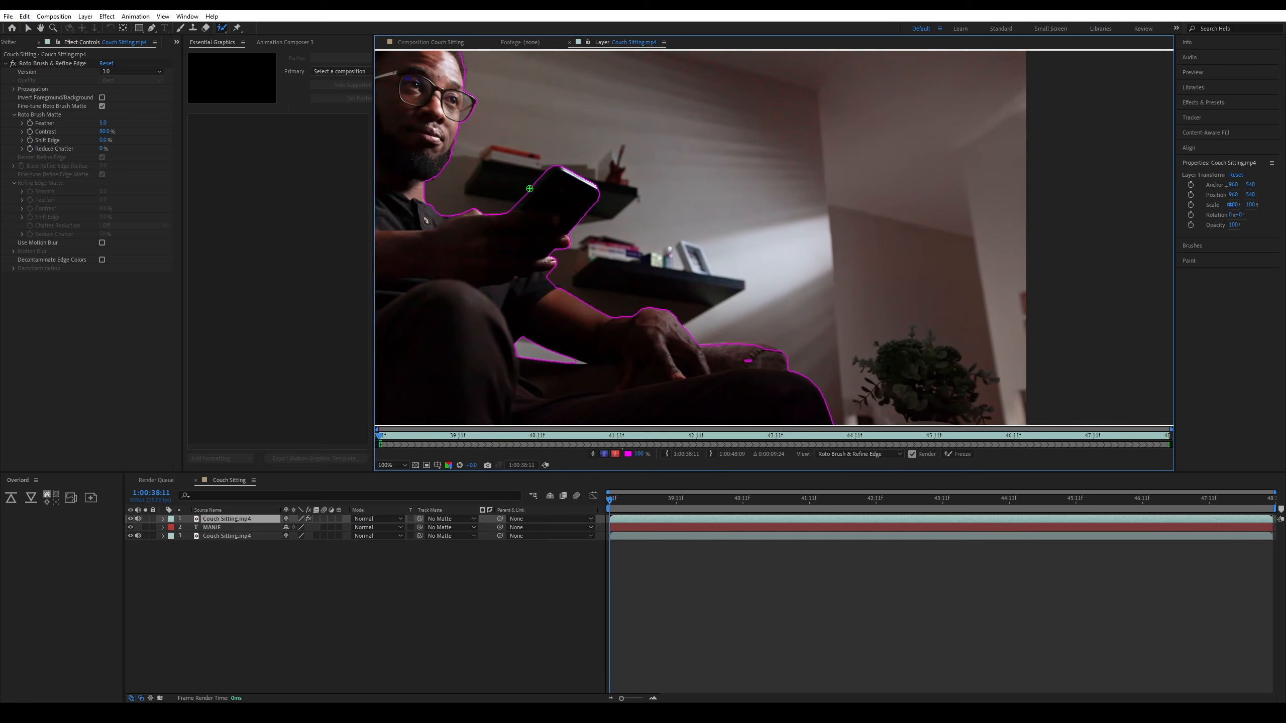
scroll(539, 170, "down", 3)
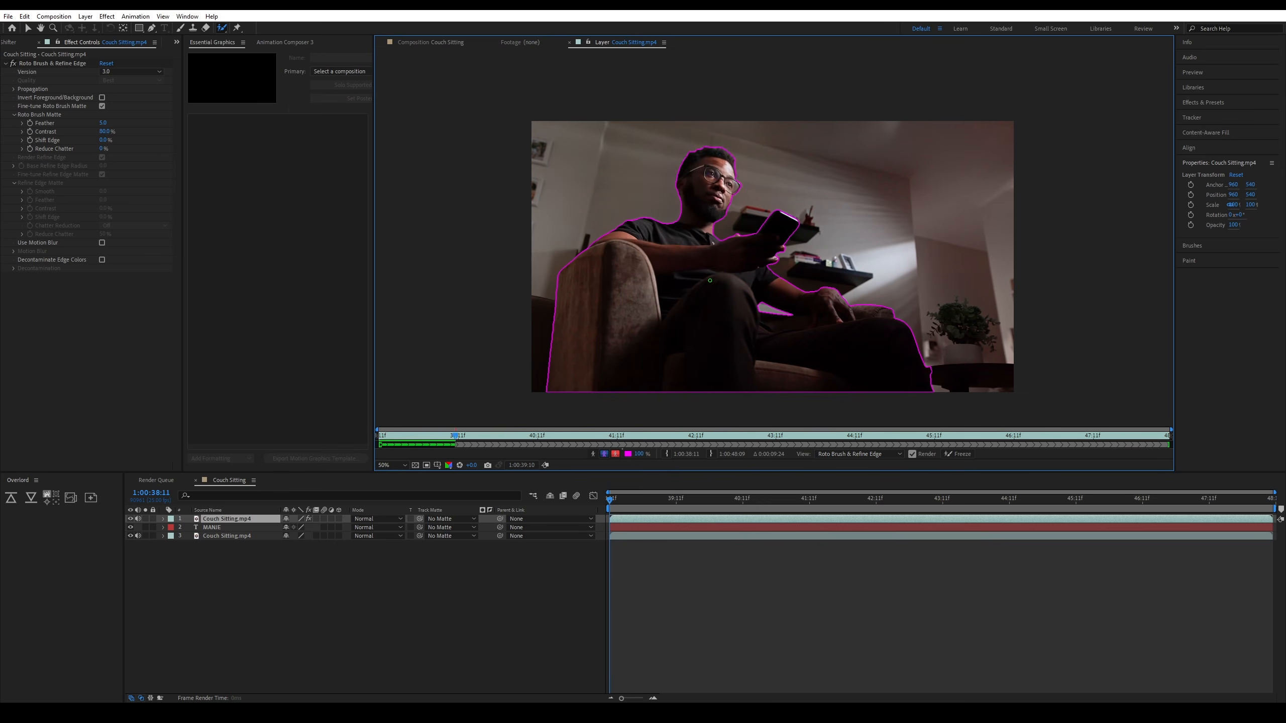
left_click(165, 541)
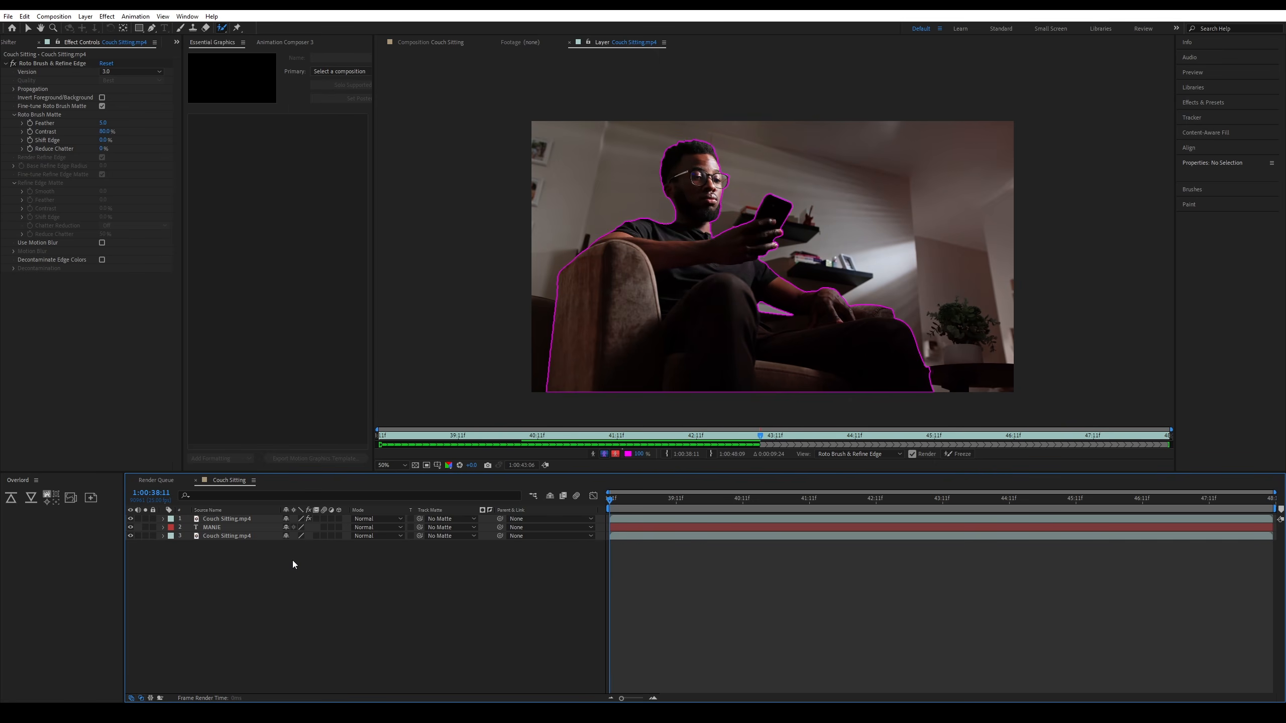
Check the propagated outline in the middle of the clip, and freeze the Roto Brush propagation.
left_click_drag(723, 440, 687, 441)
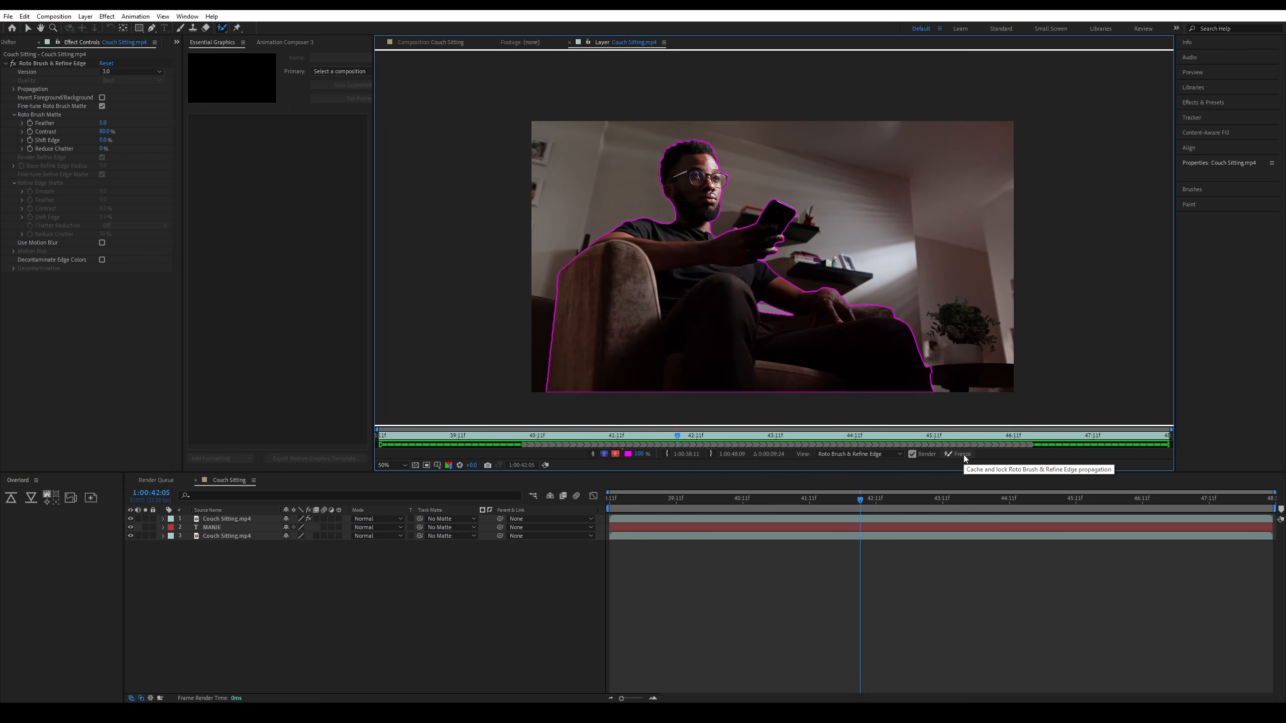
left_click_drag(677, 434, 634, 436)
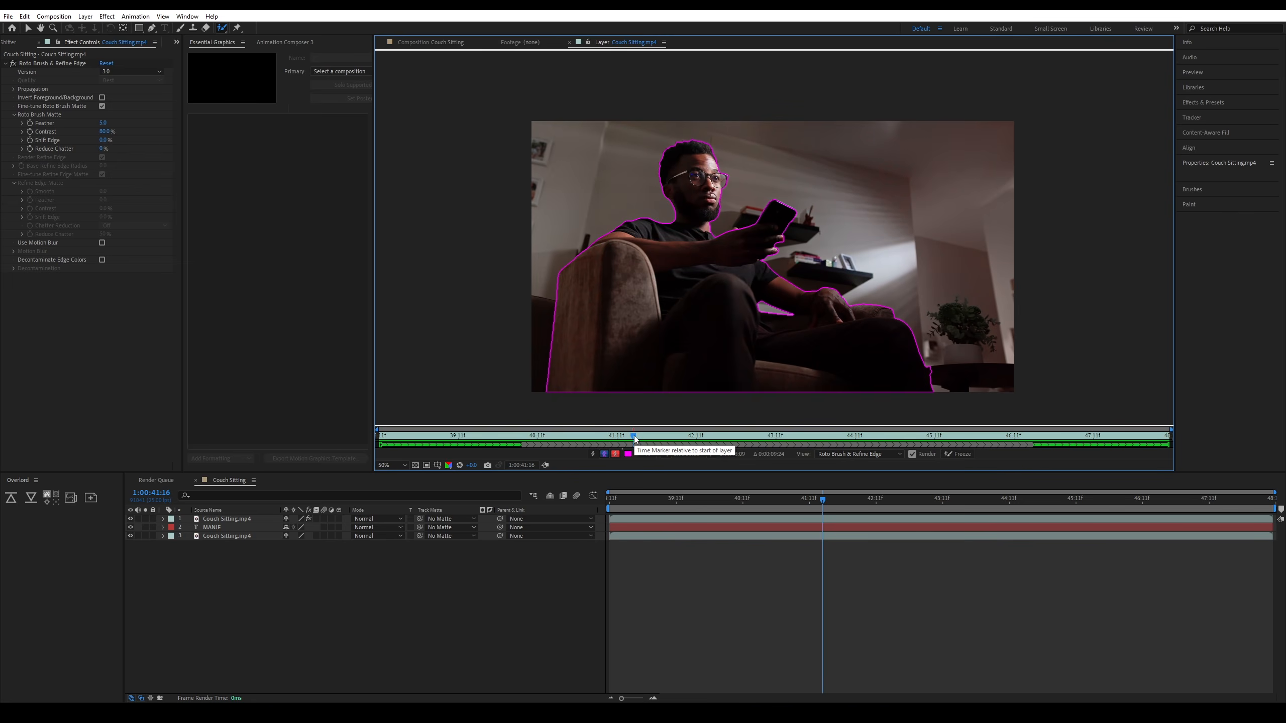
key("space")
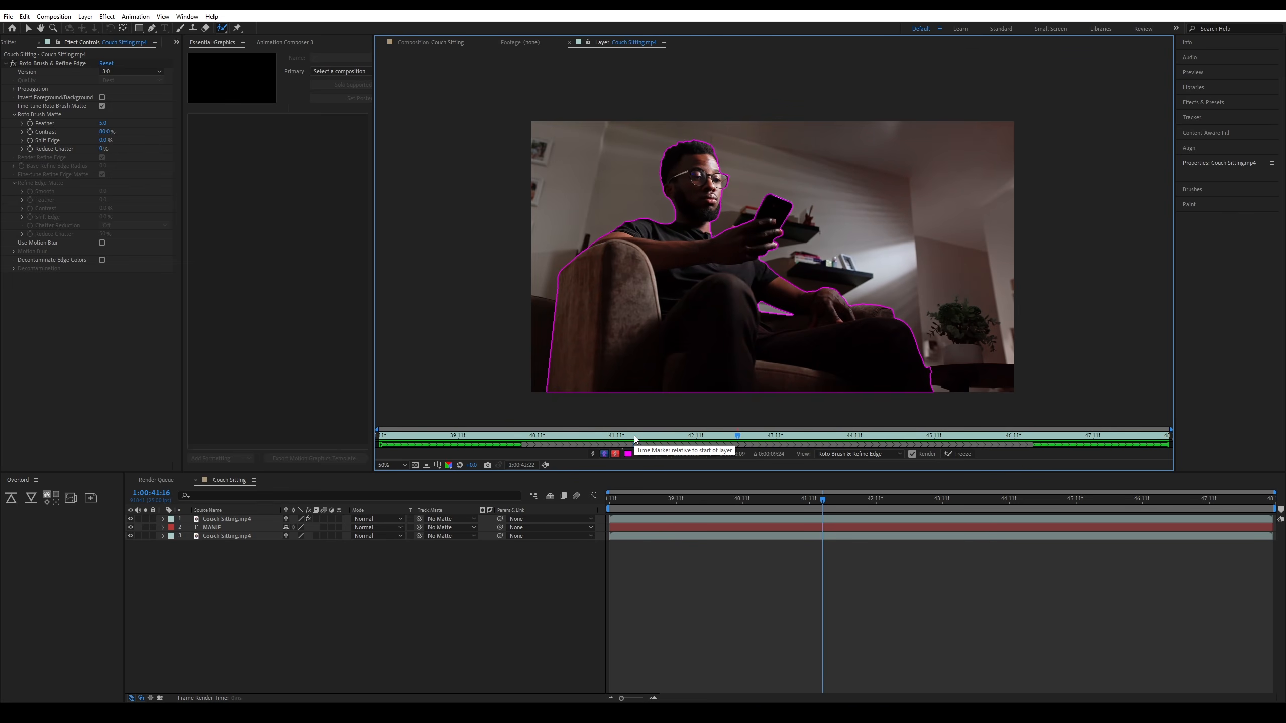
left_click(955, 453)
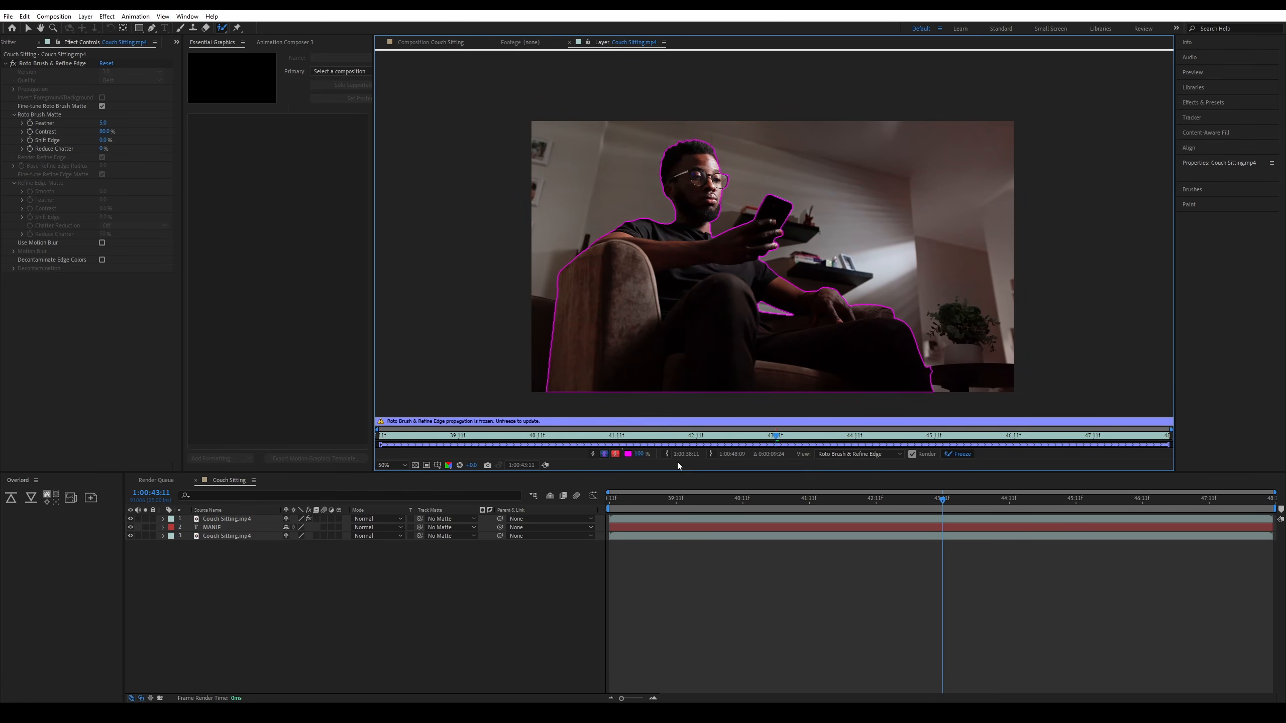
Return to the Couch Sitting composition and play it from the start to review the MANJE title behind the man.
left_click(450, 42)
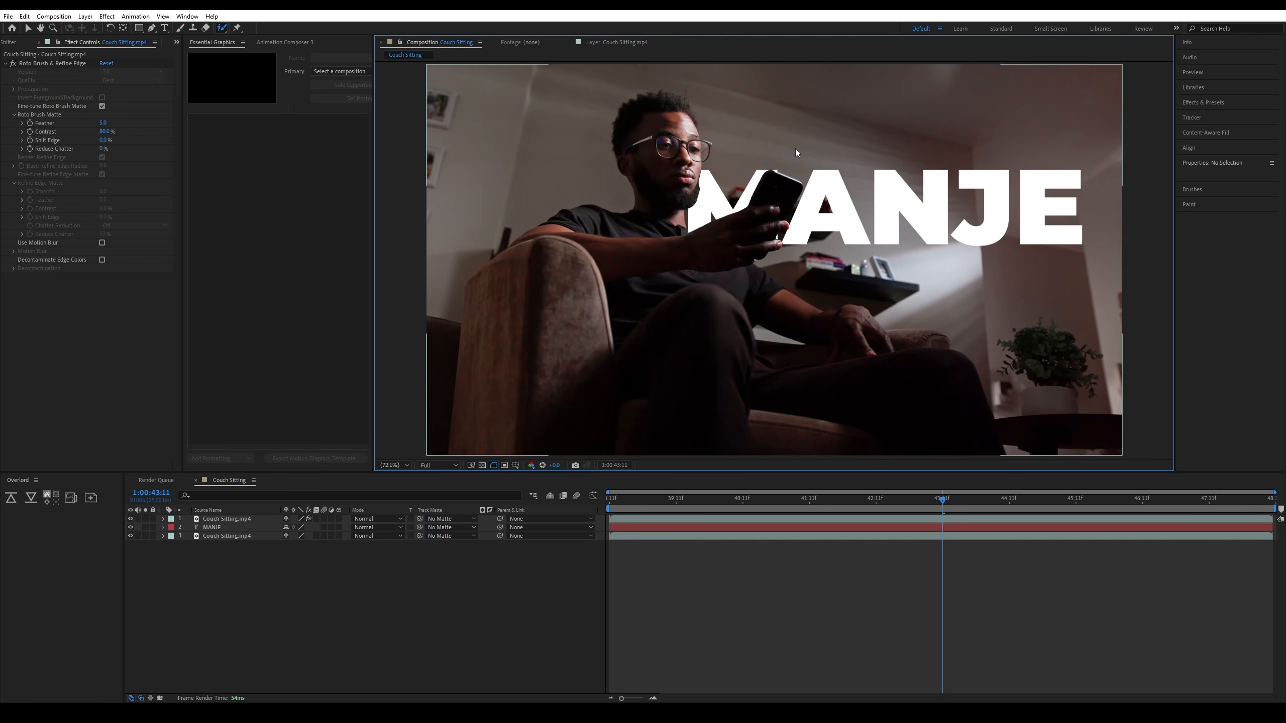
left_click_drag(744, 503, 609, 497)
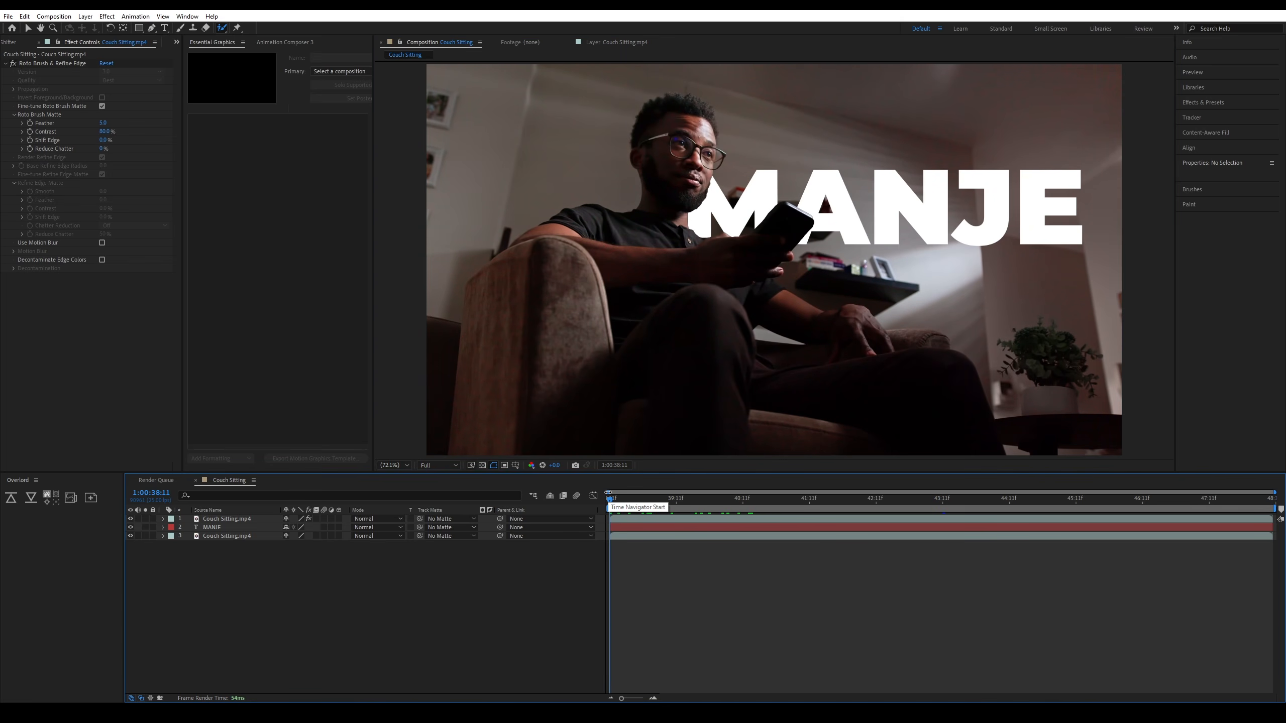
key("space")
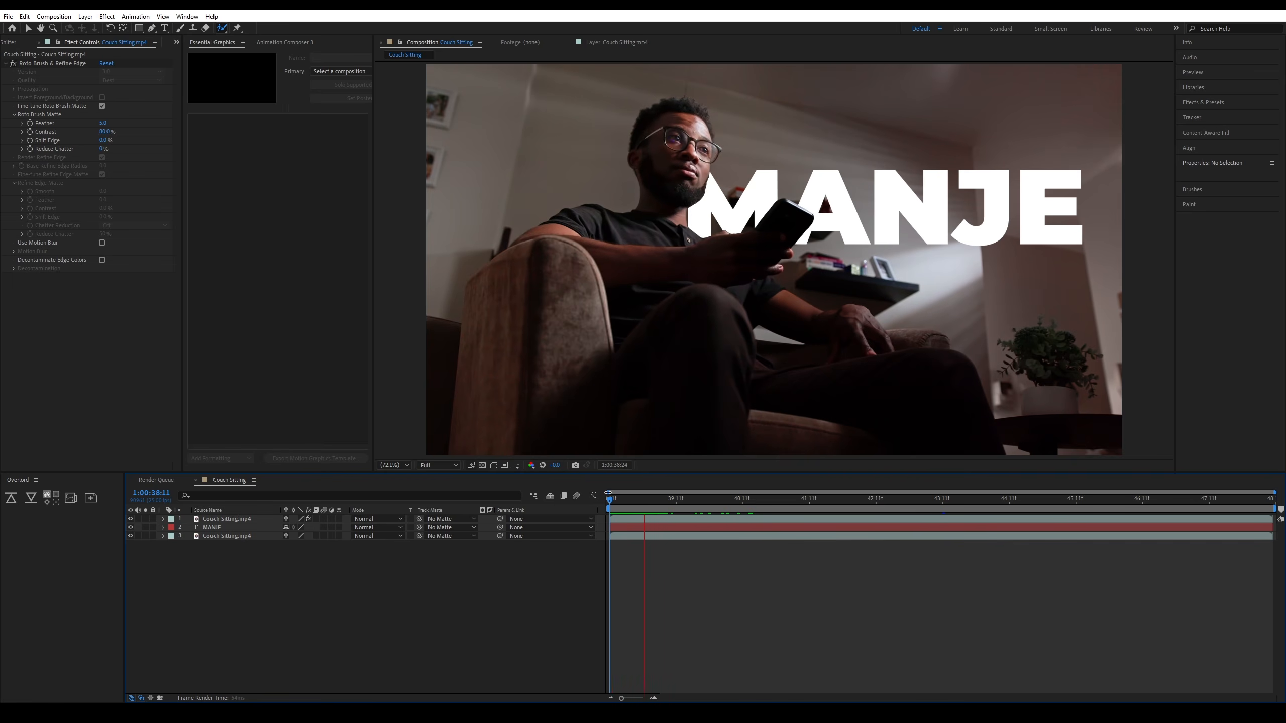